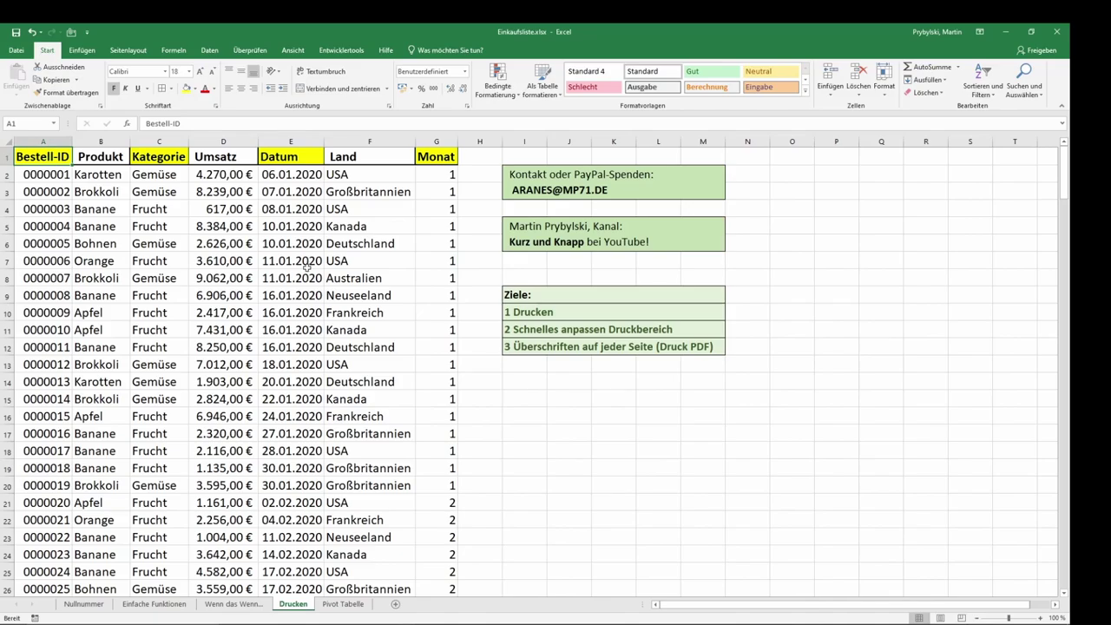
# Step: Select the date in cell E7 and scroll down and back up through the order list
pyautogui.click(284, 259)
pyautogui.scroll(-7, 248, 294)
pyautogui.scroll(-12, 247, 295)
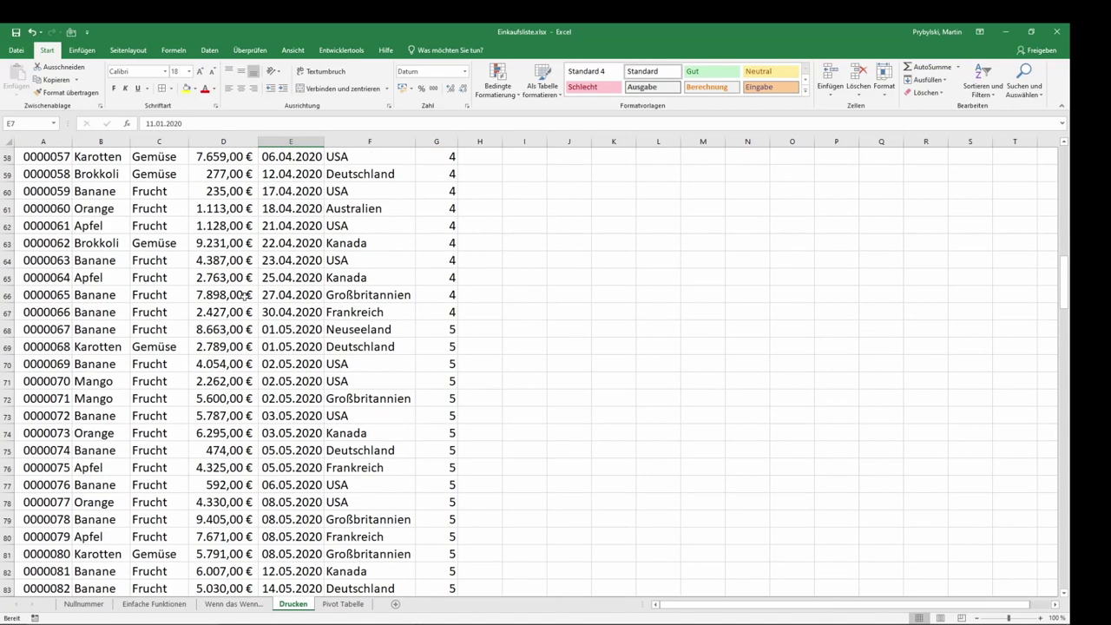
pyautogui.scroll(-9, 246, 295)
pyautogui.scroll(-14, 246, 295)
pyautogui.scroll(-8, 247, 295)
pyautogui.scroll(8, 246, 295)
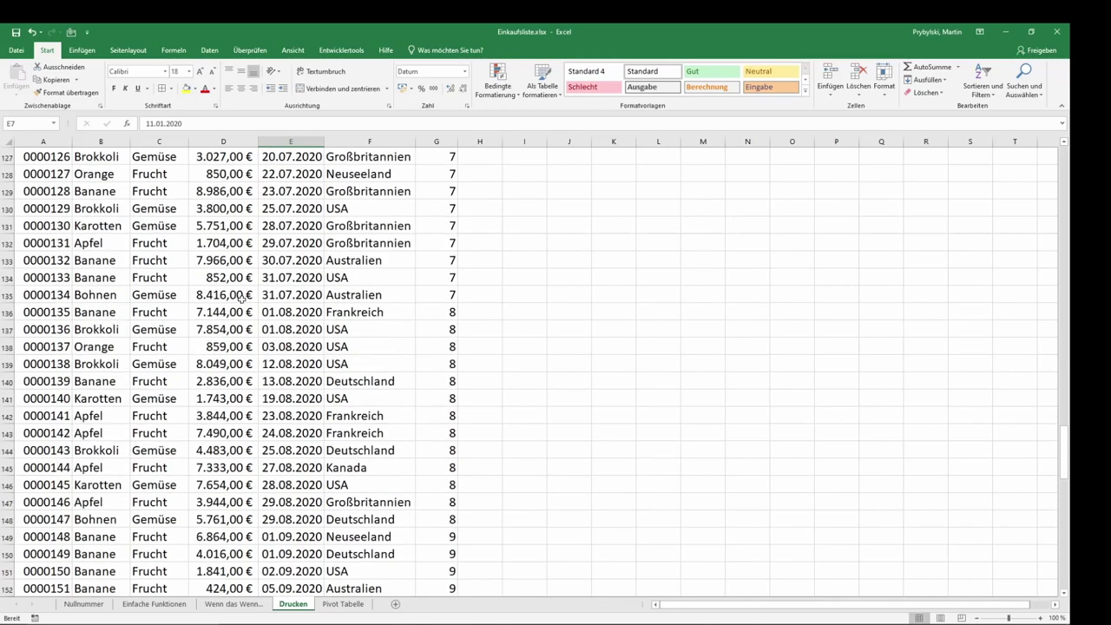
pyautogui.scroll(12, 242, 296)
pyautogui.scroll(10, 242, 296)
pyautogui.scroll(10, 242, 296)
pyautogui.scroll(10, 236, 296)
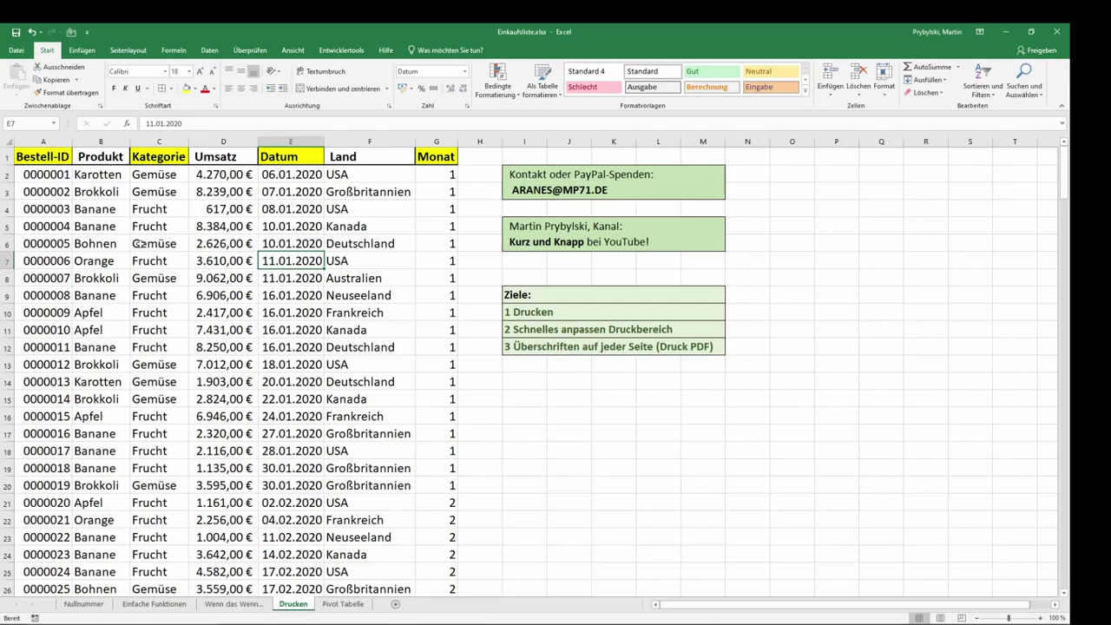
# Step: Open the 15-page print preview of the order list and its scaling choices
pyautogui.click(16, 49)
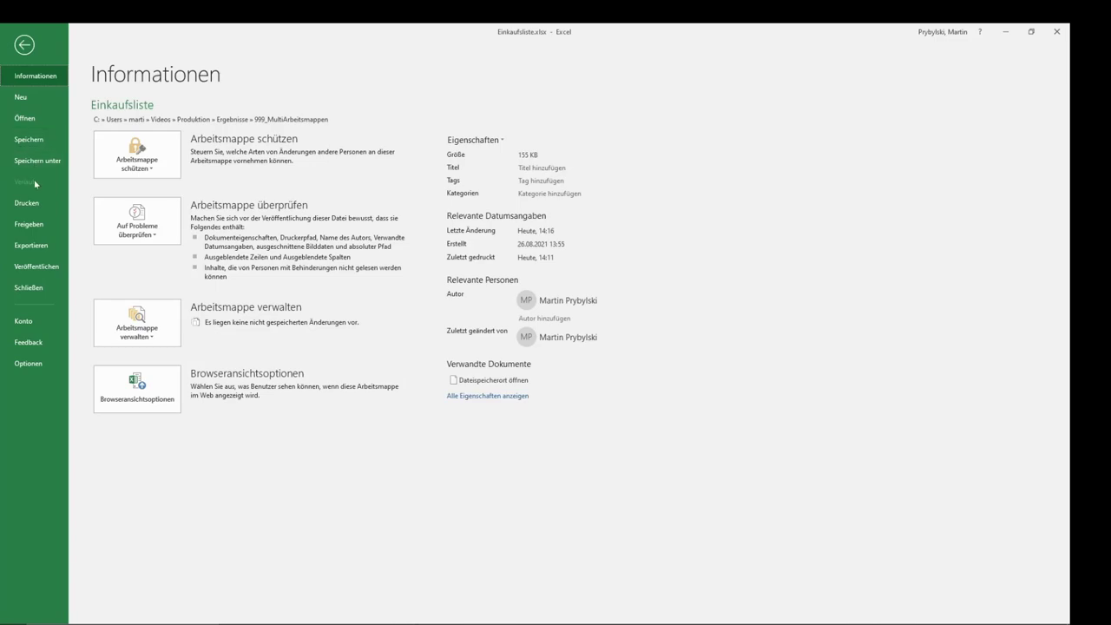
pyautogui.click(35, 202)
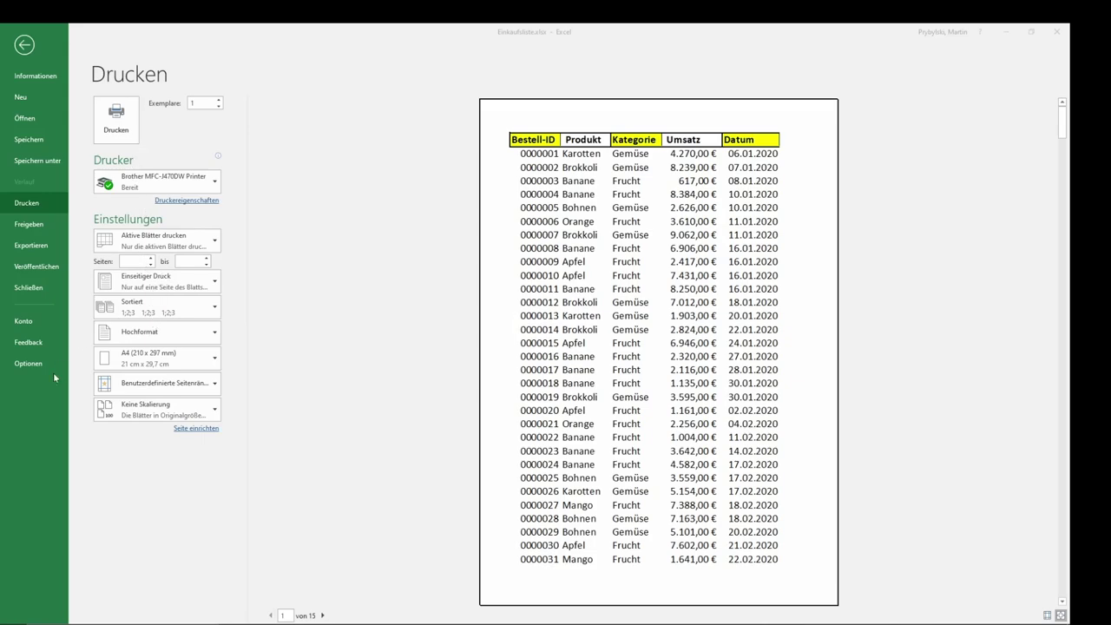
pyautogui.click(162, 411)
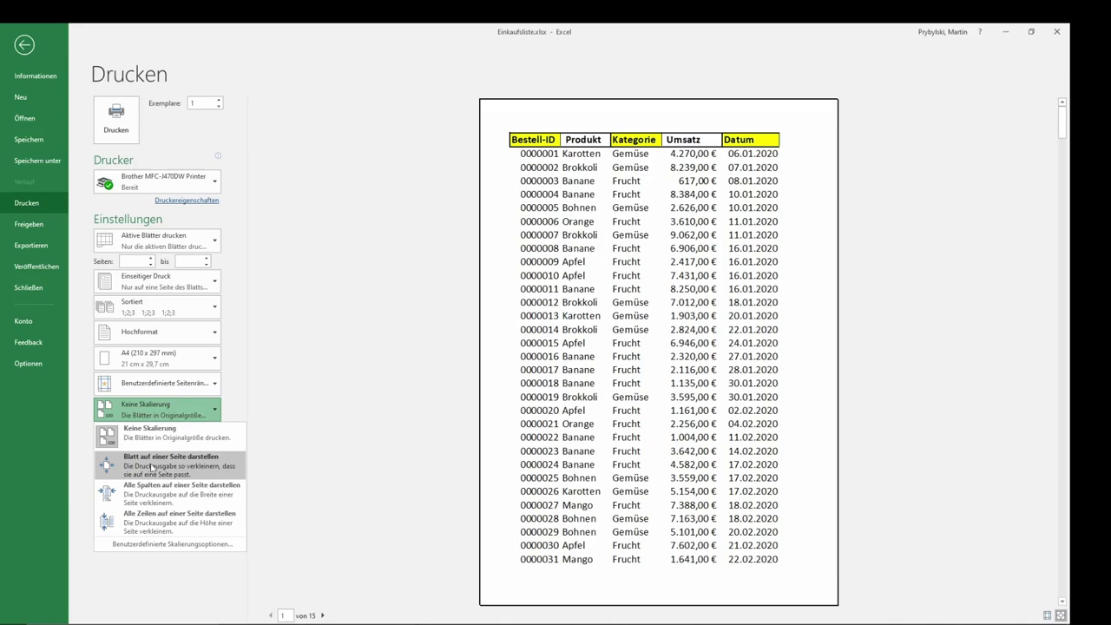
# Step: Change print scaling from fit sheet on one page to fit all columns on one page, giving 4 pages
pyautogui.click(151, 467)
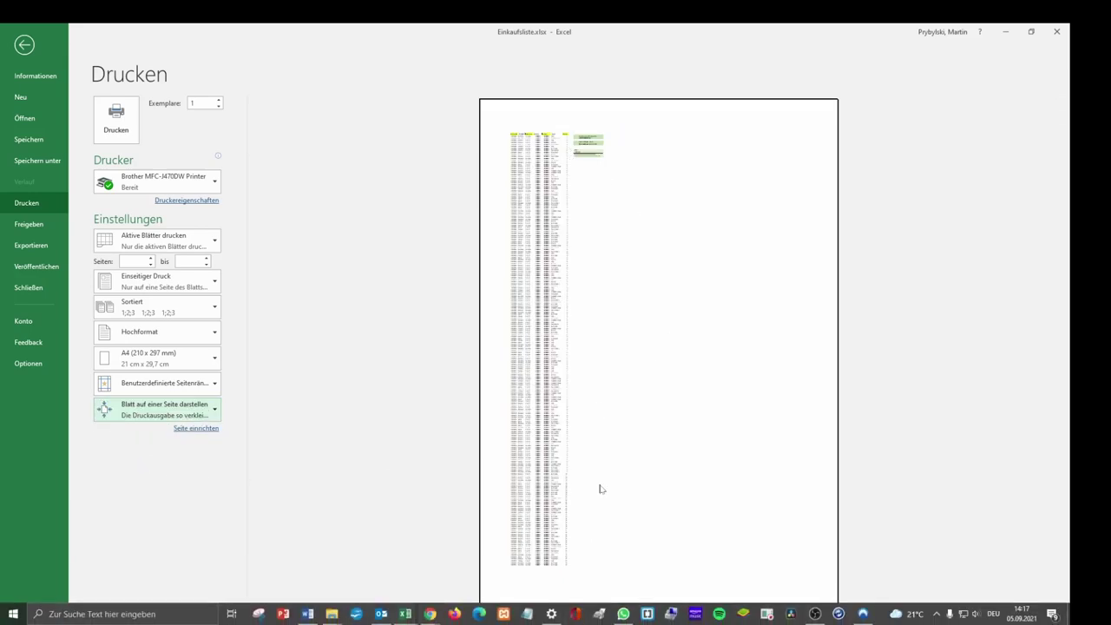
pyautogui.click(159, 404)
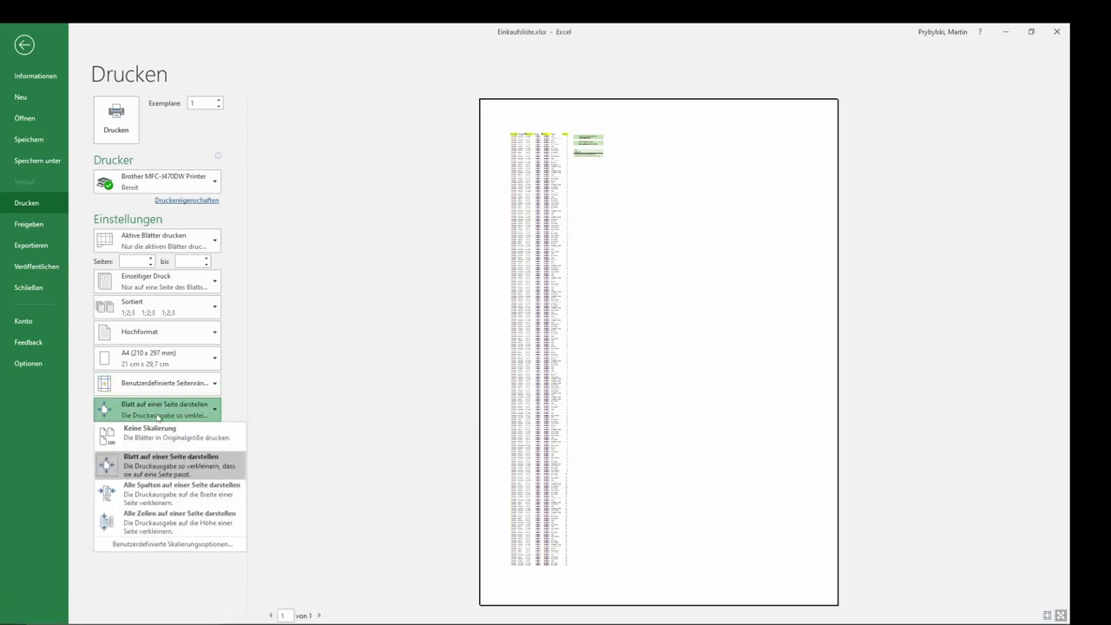
pyautogui.click(175, 493)
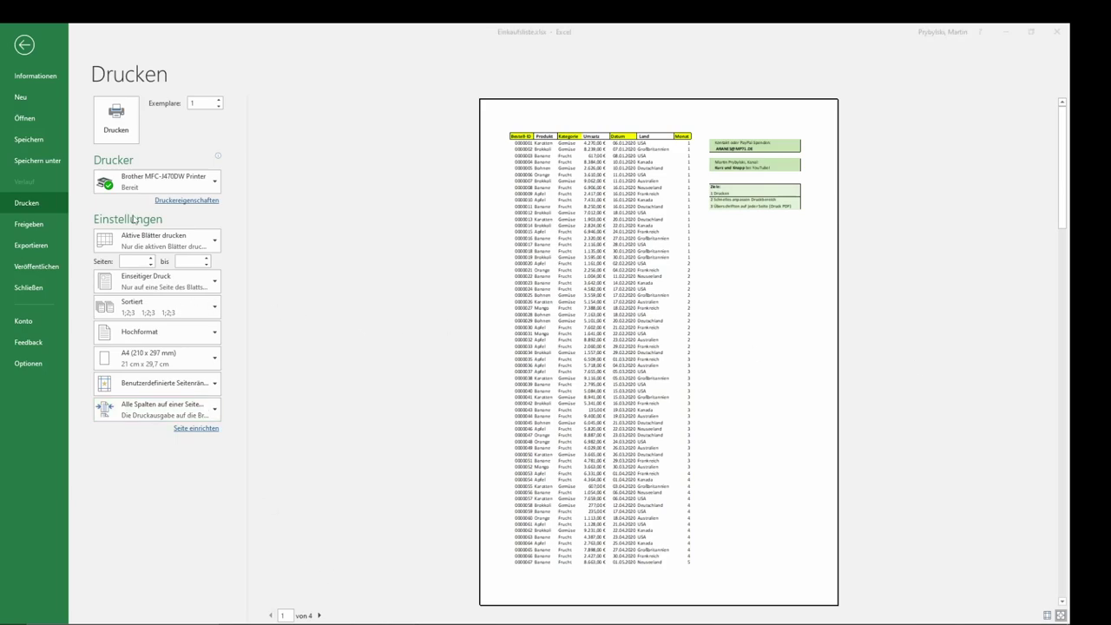
# Step: Switch orientation to Querformat and page through the 8-page preview, returning to page 1
pyautogui.click(159, 334)
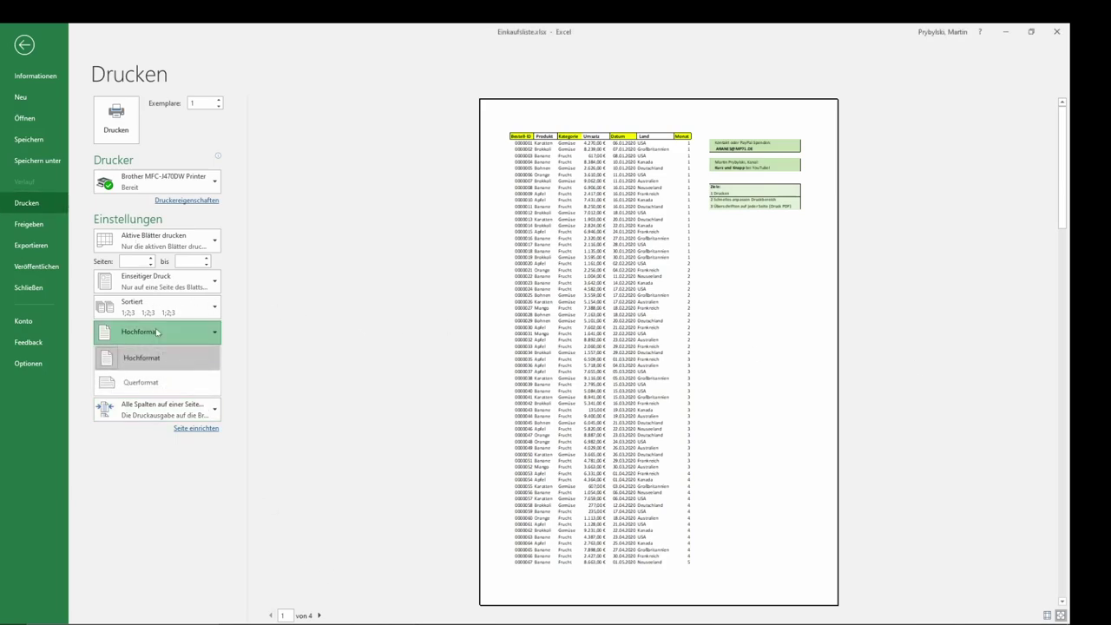
pyautogui.click(146, 385)
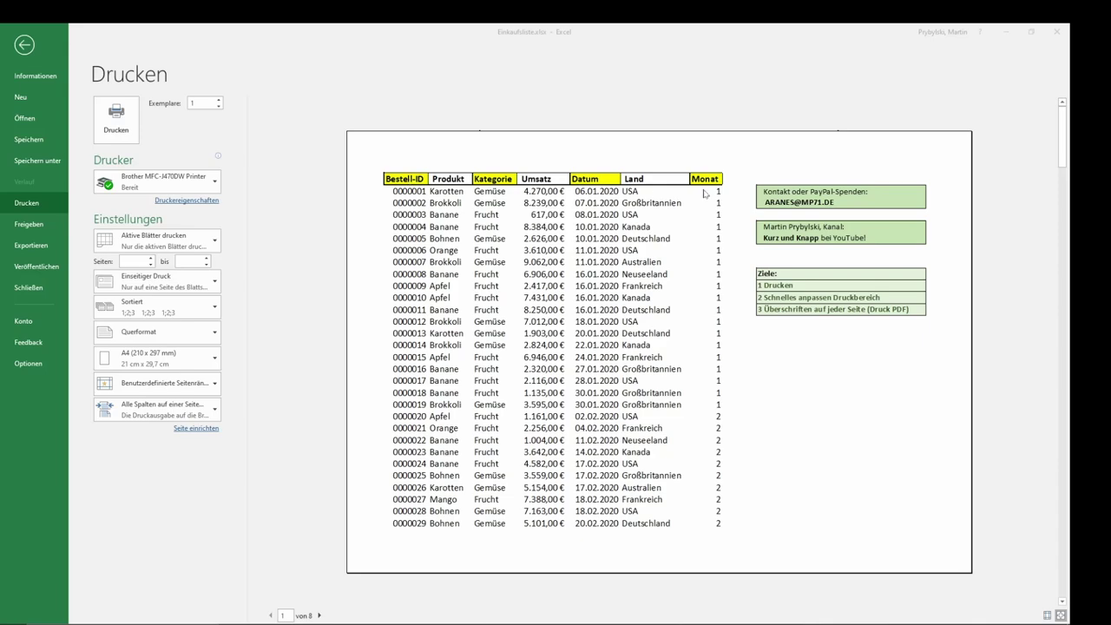
pyautogui.click(318, 614)
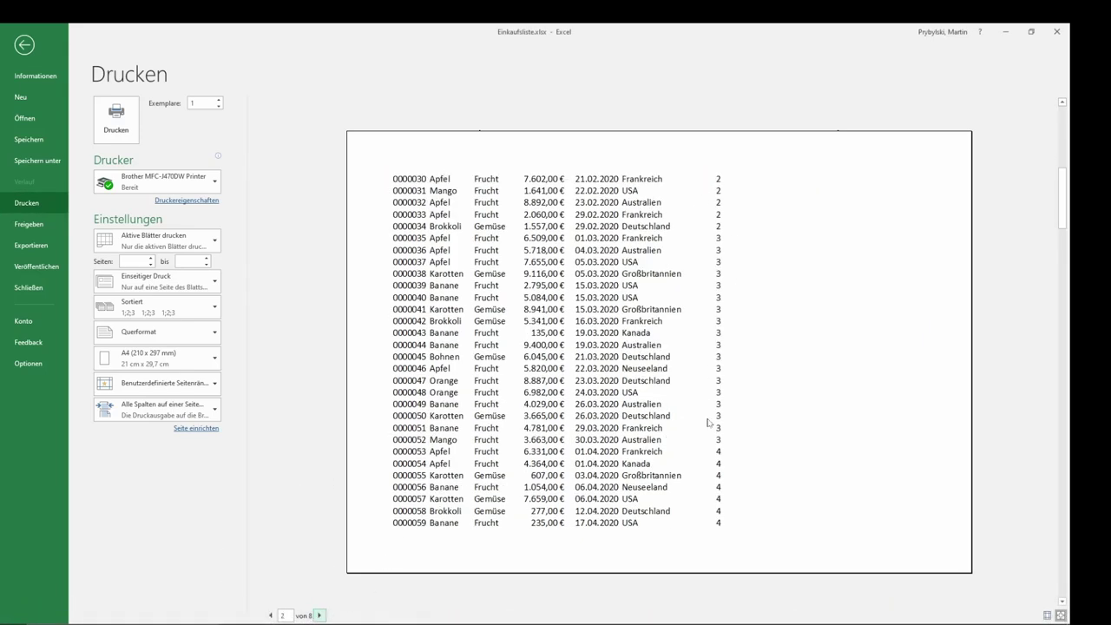
pyautogui.click(319, 614)
pyautogui.click(319, 614)
pyautogui.click(318, 614)
pyautogui.click(270, 615)
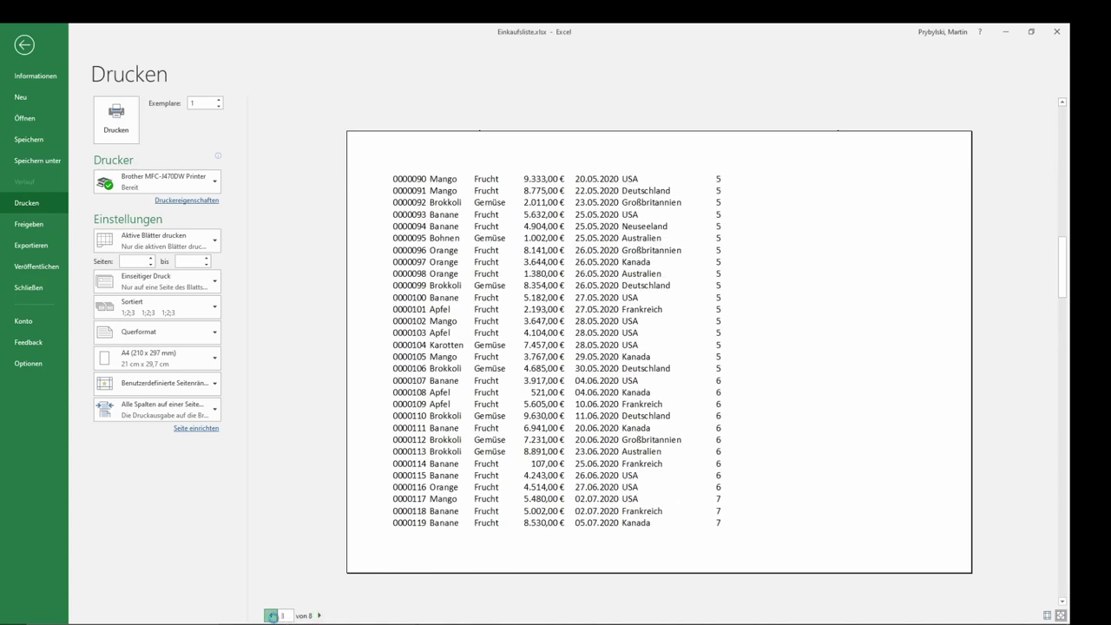
pyautogui.click(269, 614)
pyautogui.click(272, 616)
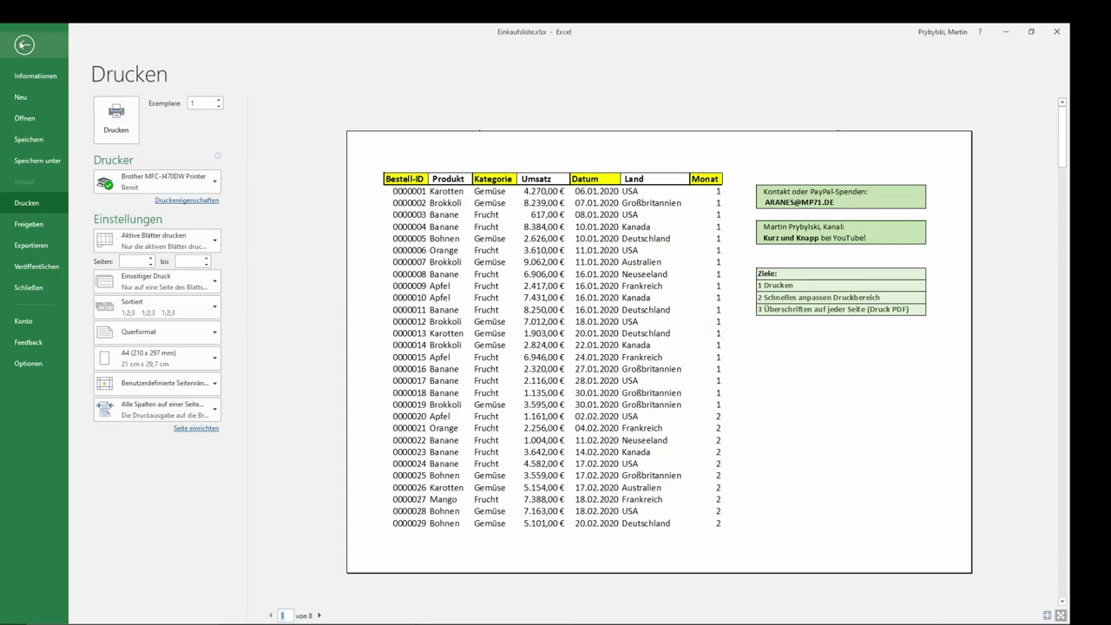
# Step: In Seitenlayout > Drucktitel, set Wiederholungszeilen oben to $1:$1 so header row 1 repeats
pyautogui.click(23, 45)
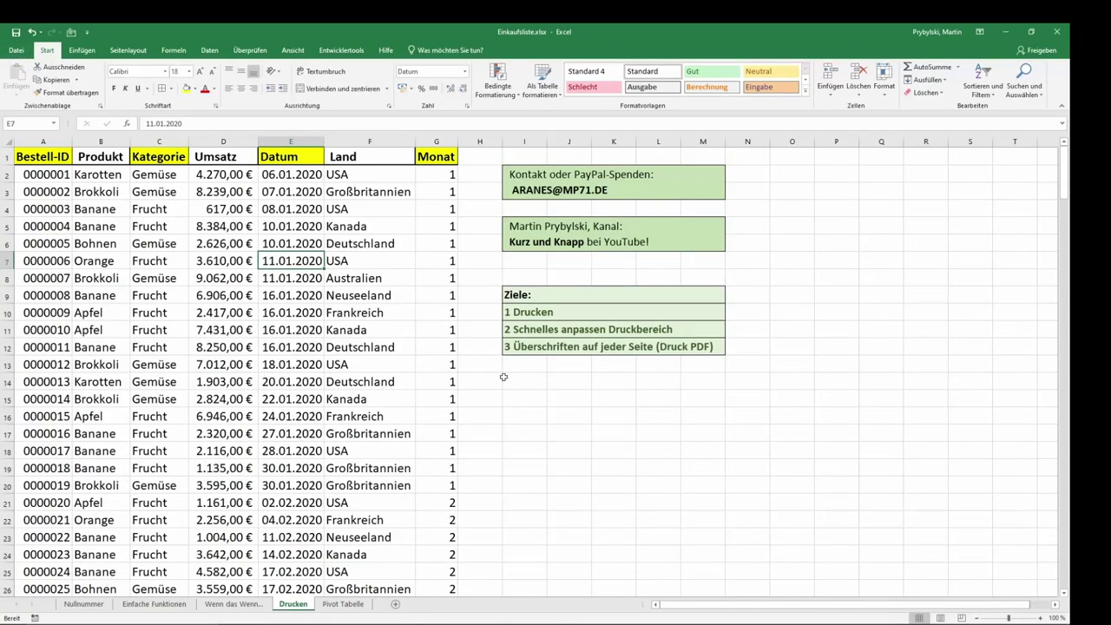
pyautogui.click(128, 50)
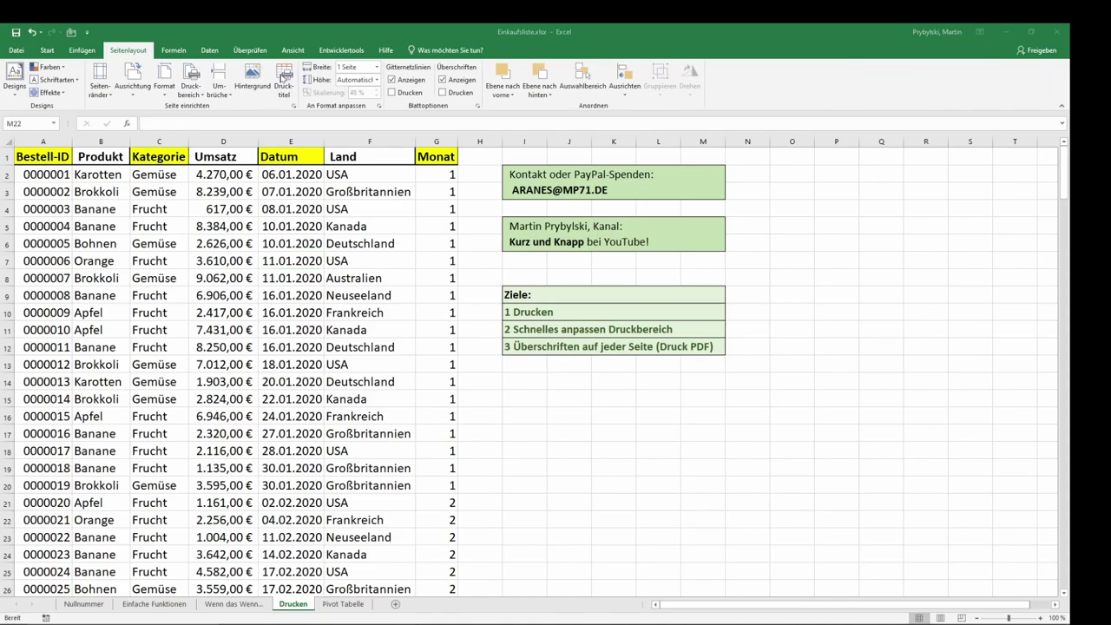
pyautogui.click(283, 78)
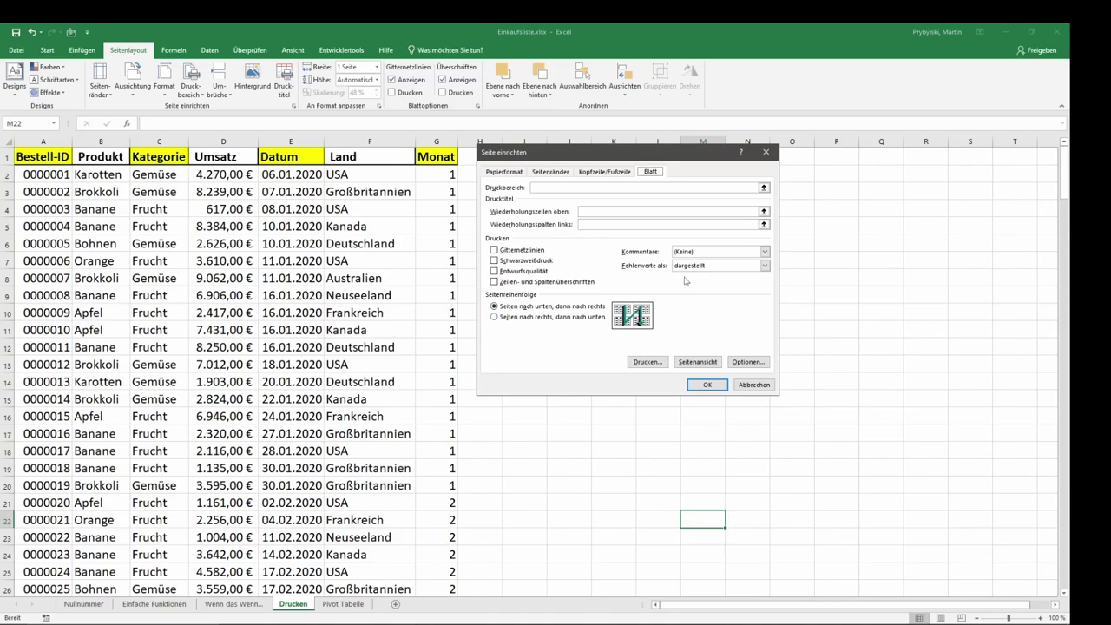
pyautogui.click(586, 212)
pyautogui.click(586, 211)
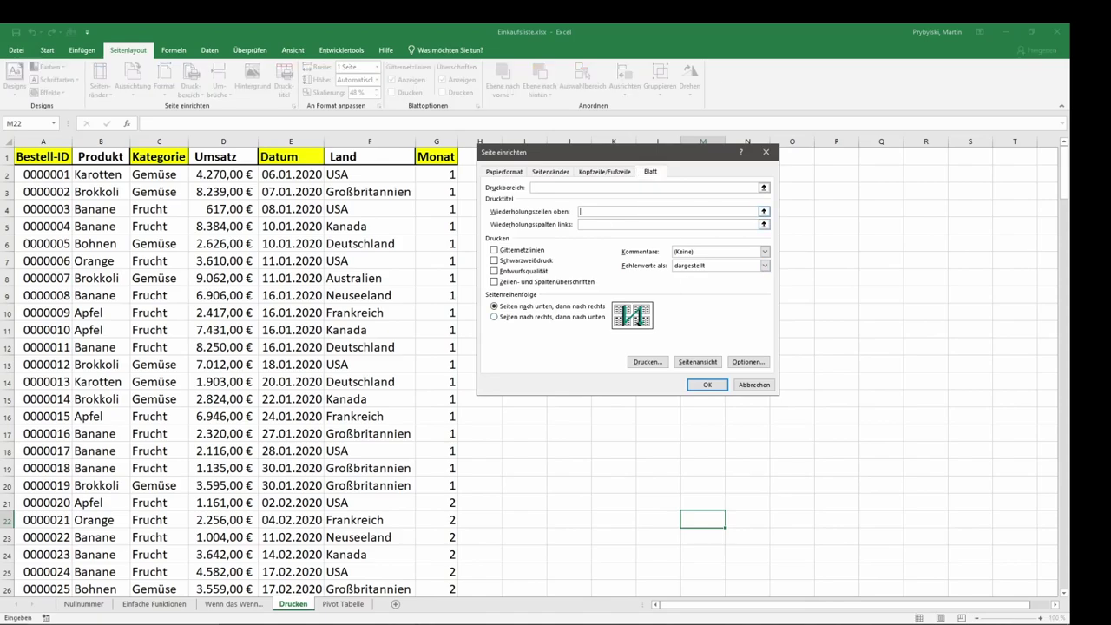
pyautogui.click(5, 156)
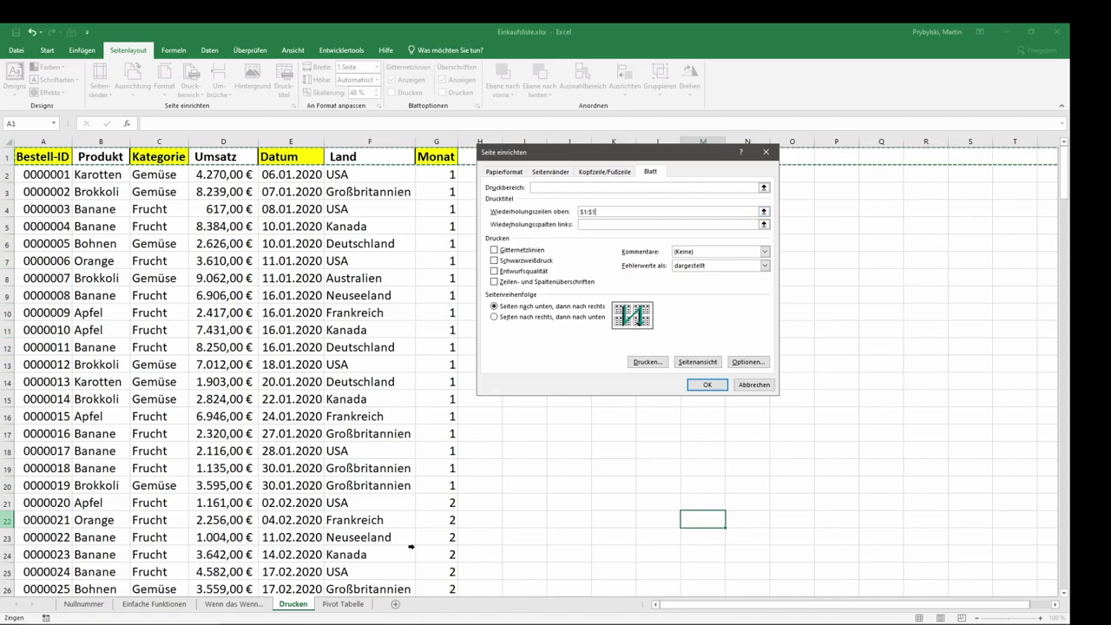
pyautogui.click(710, 386)
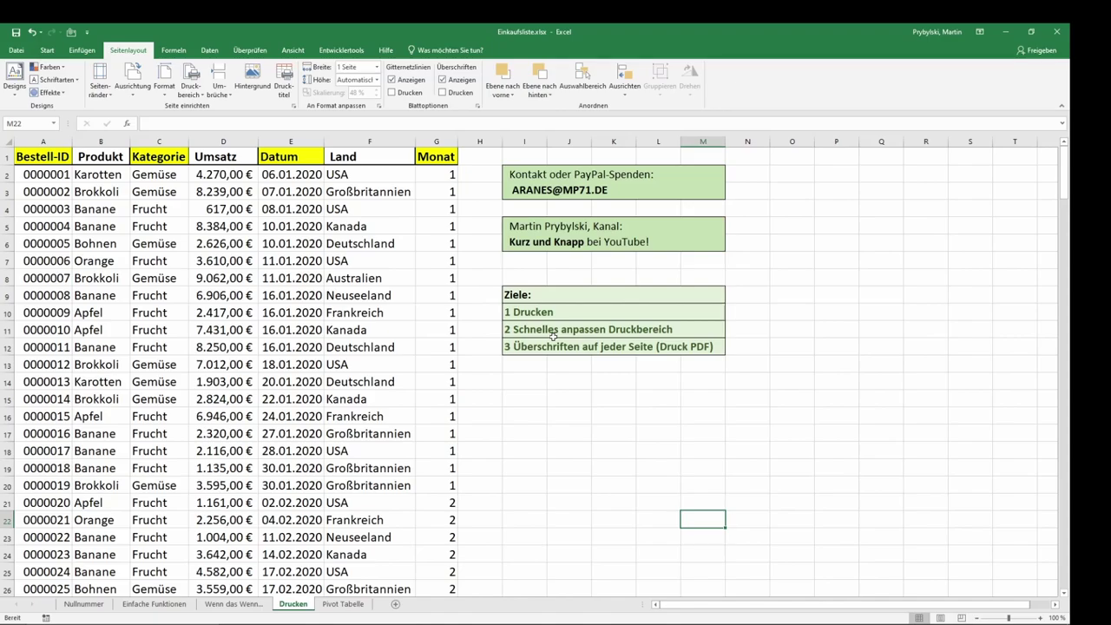
# Step: Open the print preview with Ctrl+P and page through its first pages
pyautogui.hotkey('ctrl', 'p')
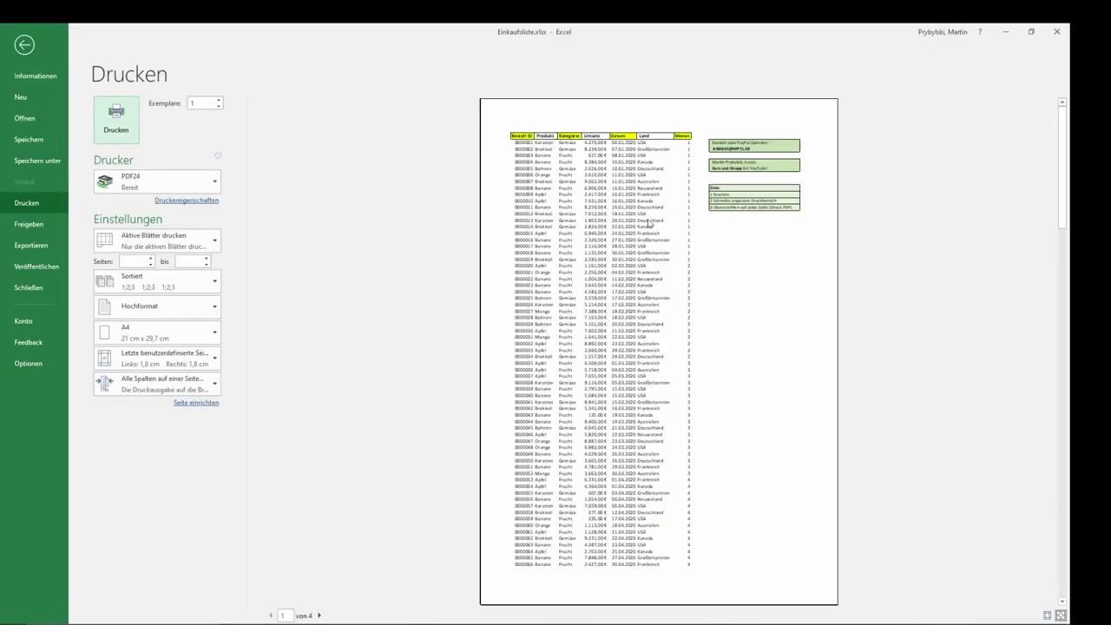
pyautogui.click(319, 616)
pyautogui.click(319, 616)
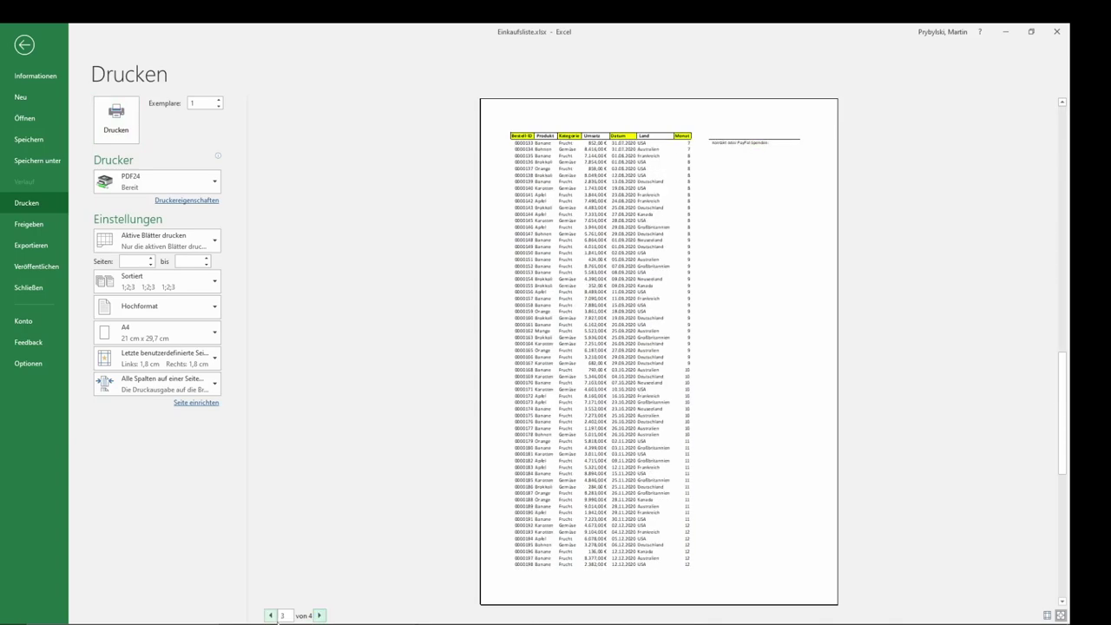
pyautogui.click(270, 615)
pyautogui.click(270, 615)
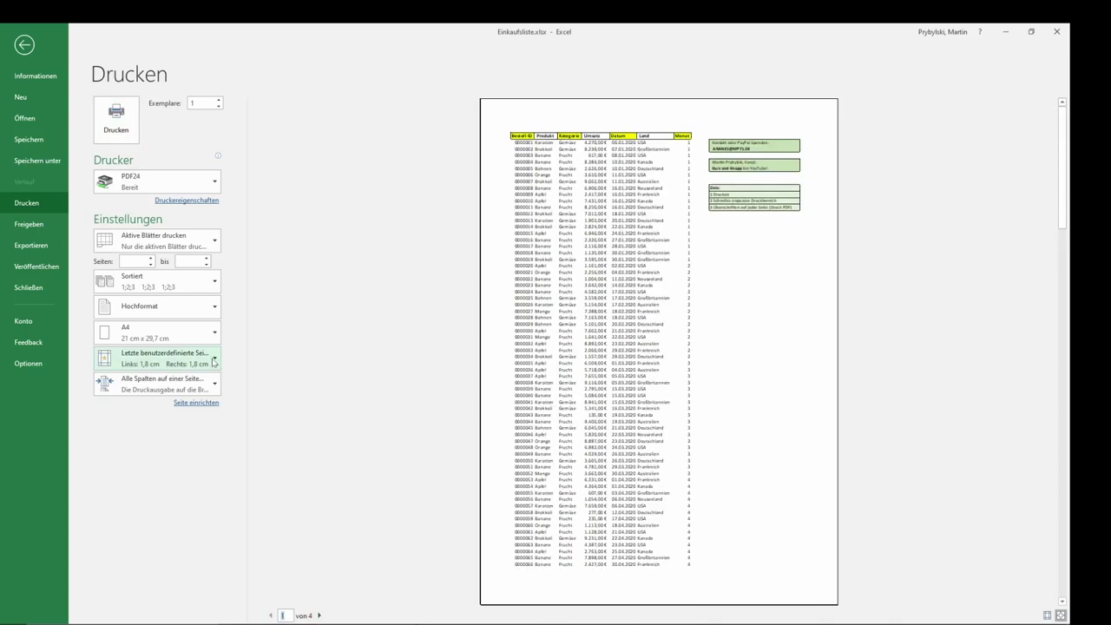
# Step: Change orientation to Querformat and step through the 8-page landscape preview
pyautogui.click(157, 305)
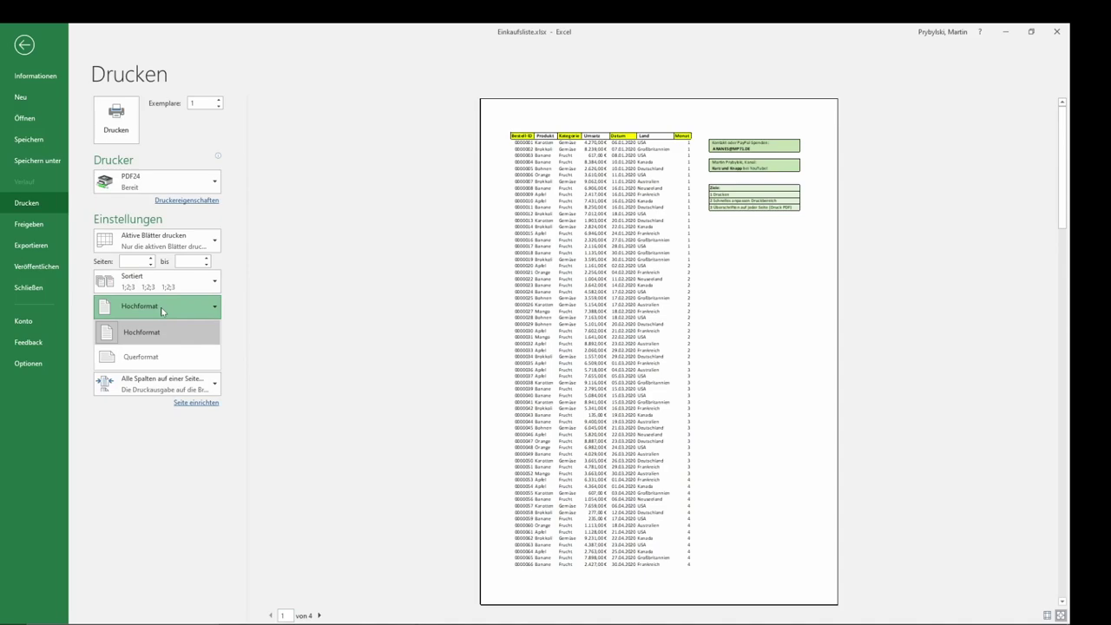
pyautogui.click(148, 355)
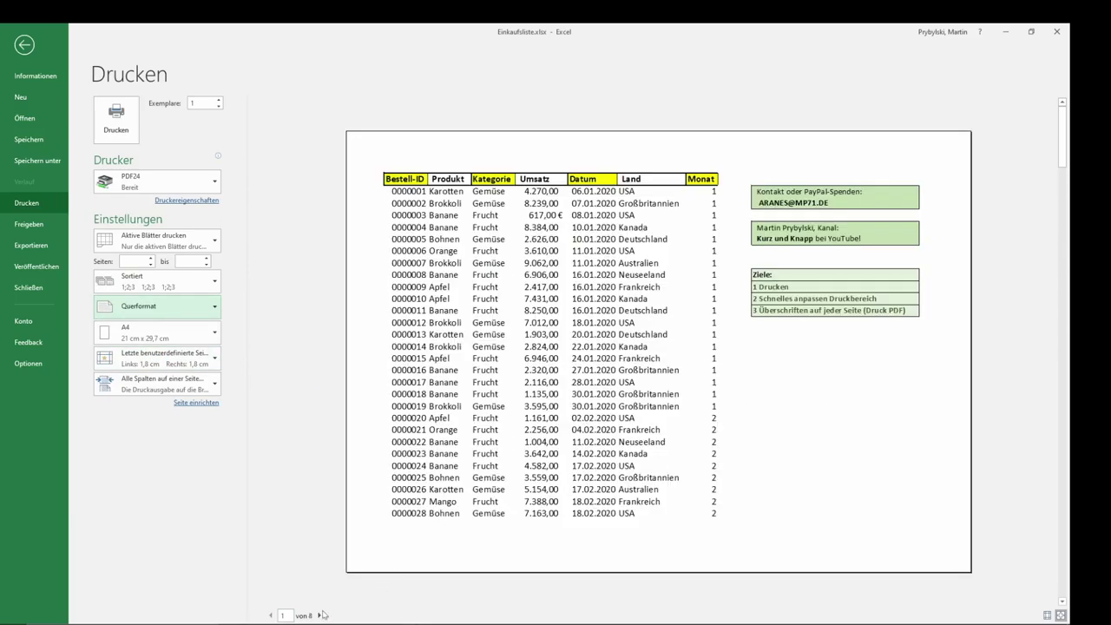
pyautogui.click(320, 615)
pyautogui.click(319, 615)
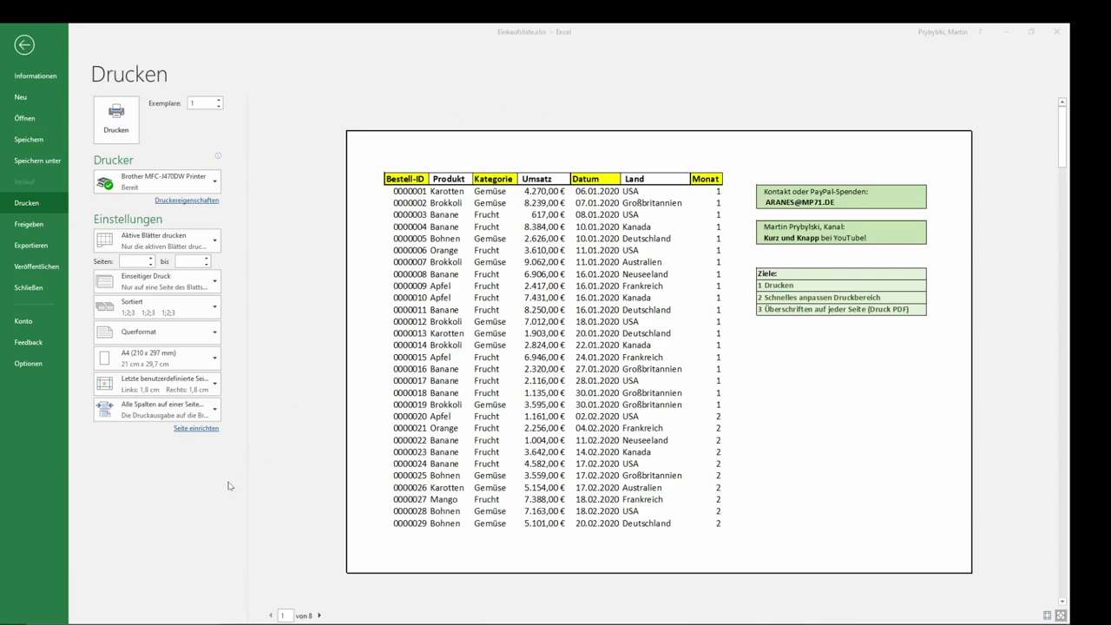
# Step: Browse the landscape preview to page 5 and back to page 2, then return to the Drucken worksheet
pyautogui.click(321, 616)
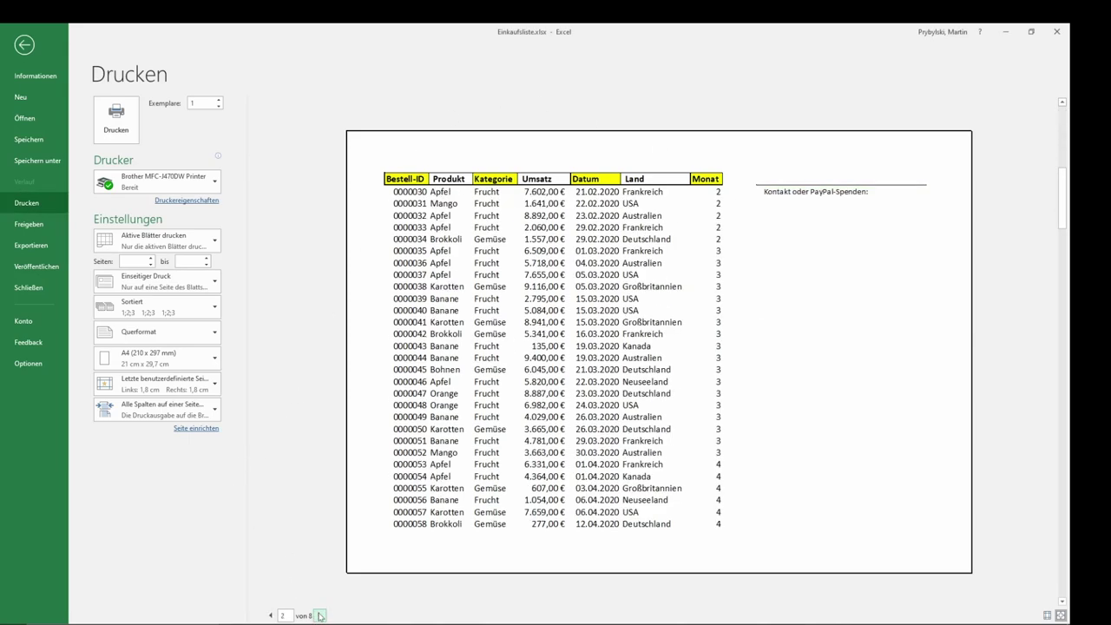
pyautogui.click(320, 616)
pyautogui.click(320, 616)
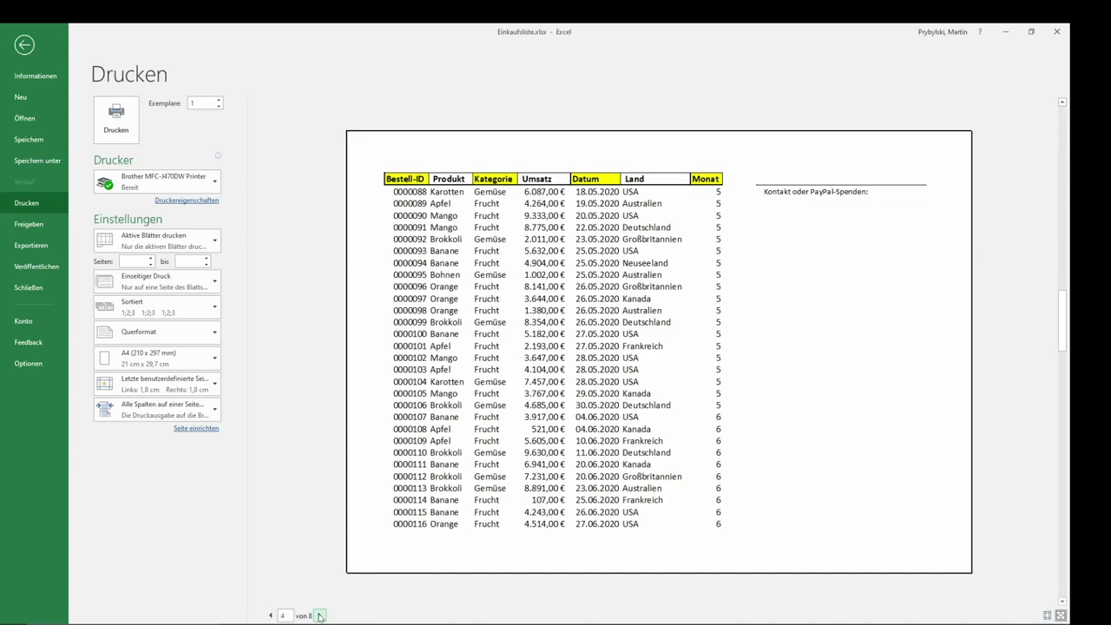
pyautogui.click(320, 616)
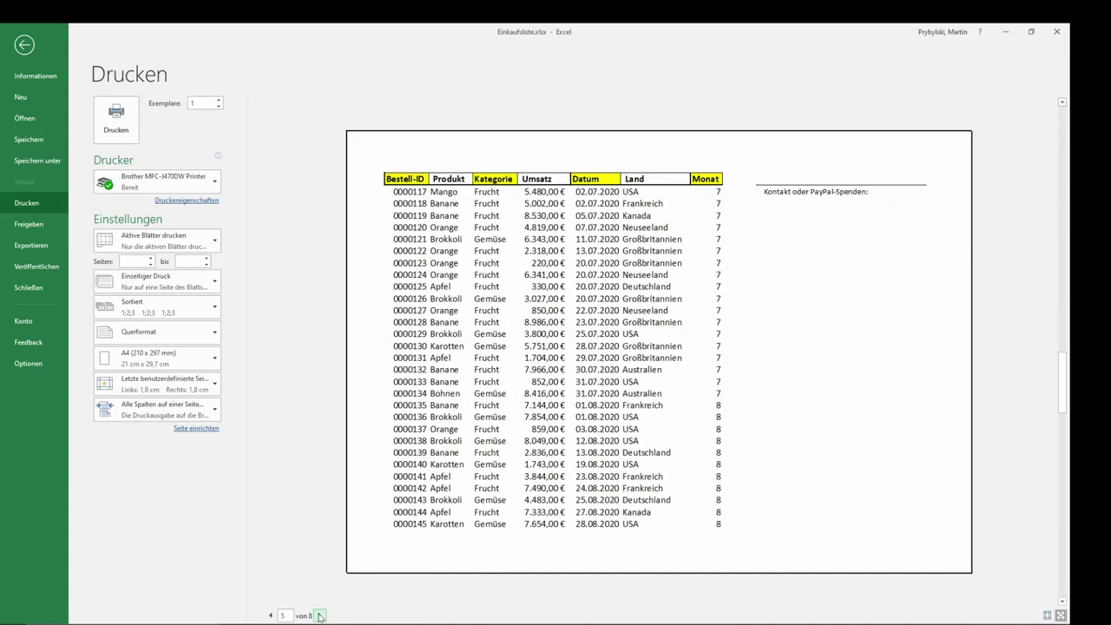
pyautogui.click(271, 614)
pyautogui.click(271, 615)
pyautogui.click(270, 614)
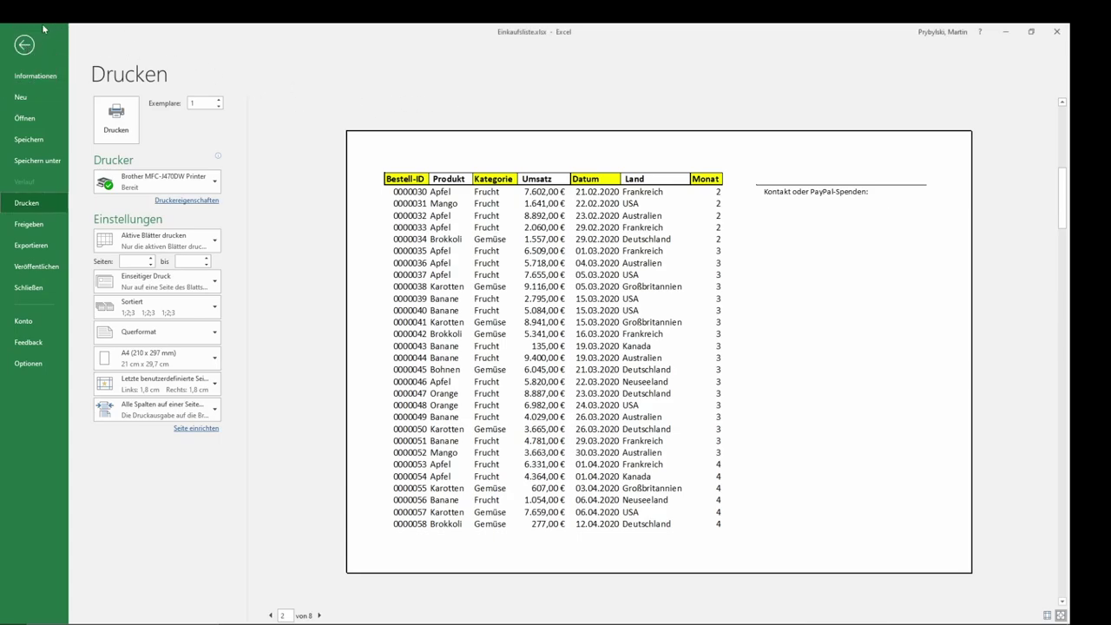
pyautogui.click(25, 43)
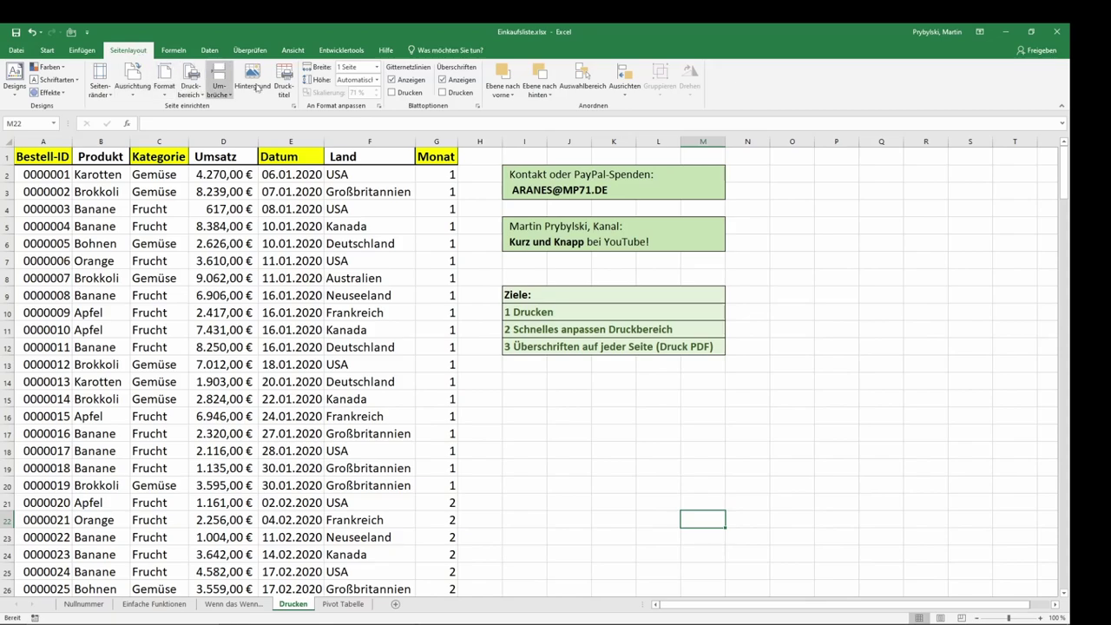
# Step: Set the print area to columns $A:$G, keeping $1:$1 as repeating rows, and reopen the print view
pyautogui.click(285, 84)
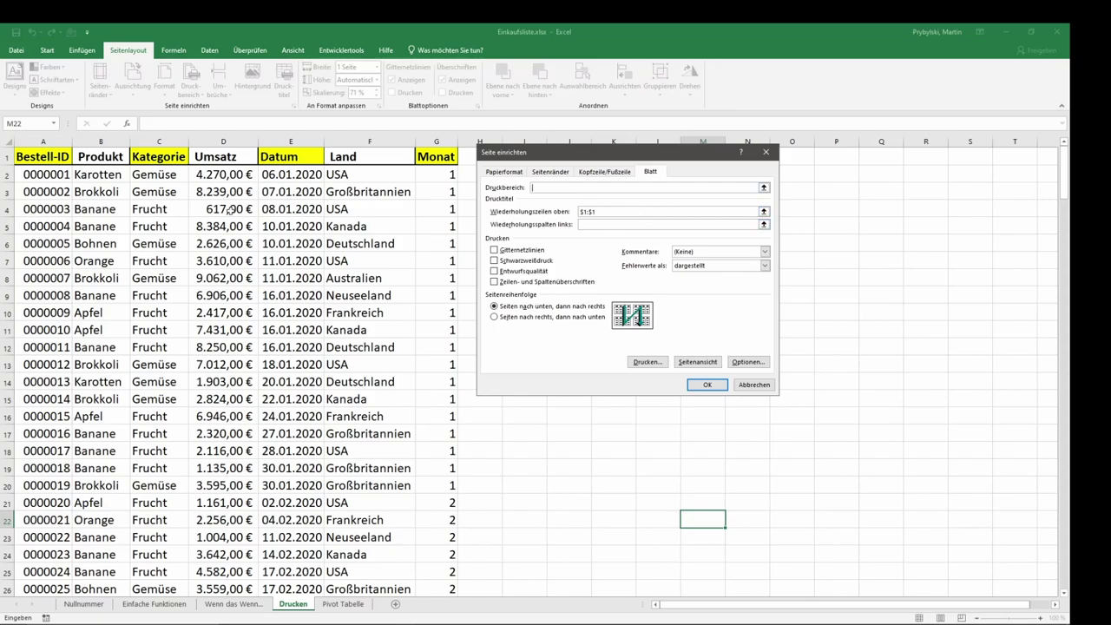
pyautogui.moveTo(40, 139); pyautogui.dragTo(435, 138)
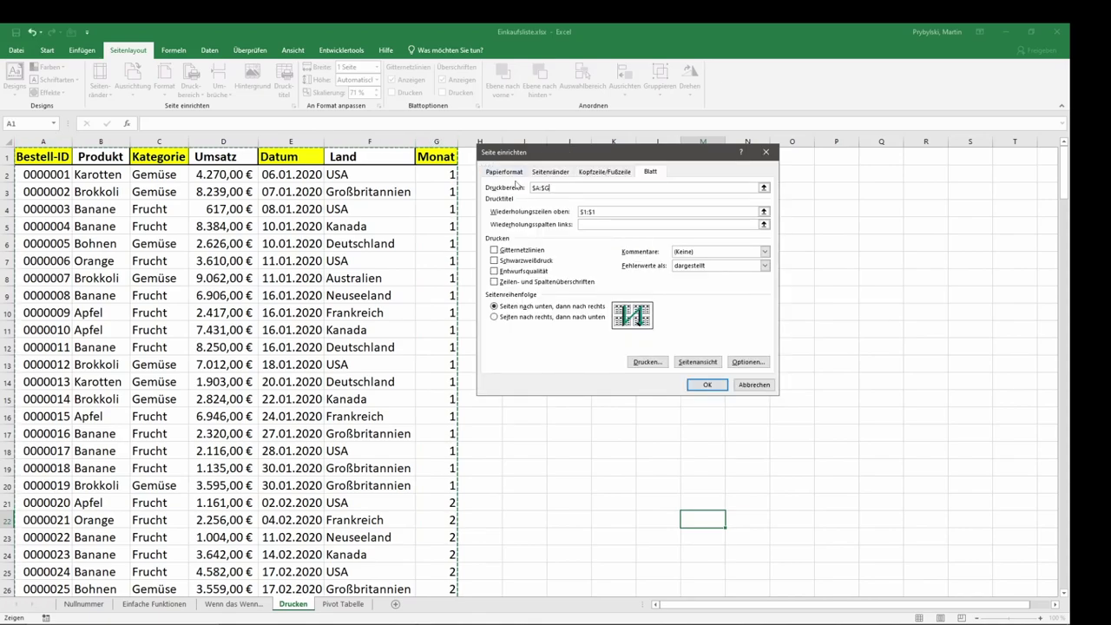
pyautogui.click(708, 385)
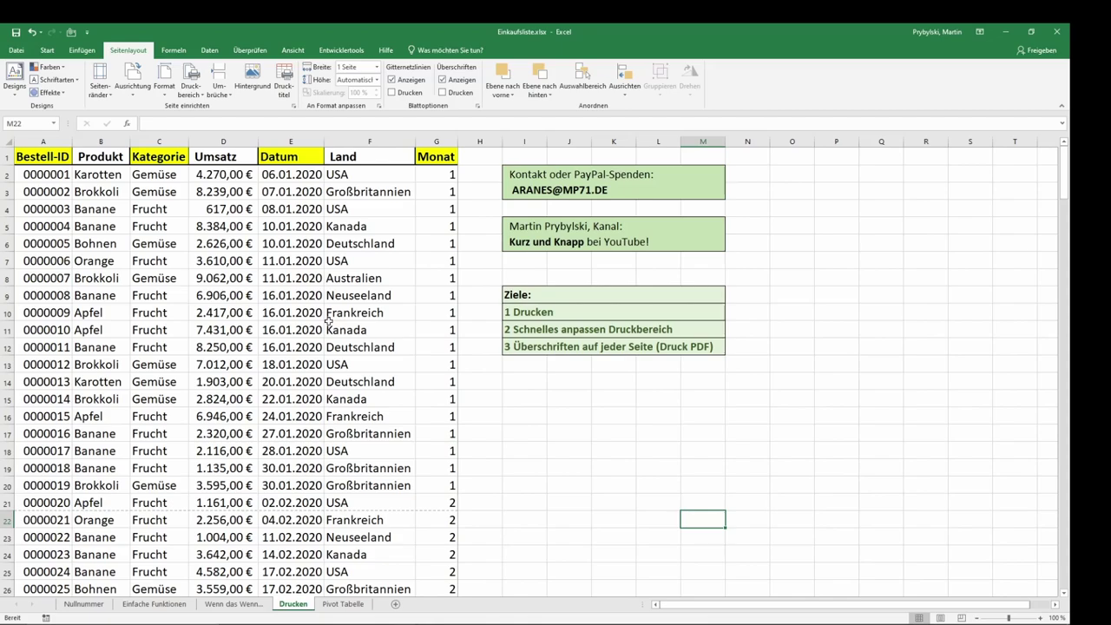
pyautogui.hotkey('ctrl', 'p')
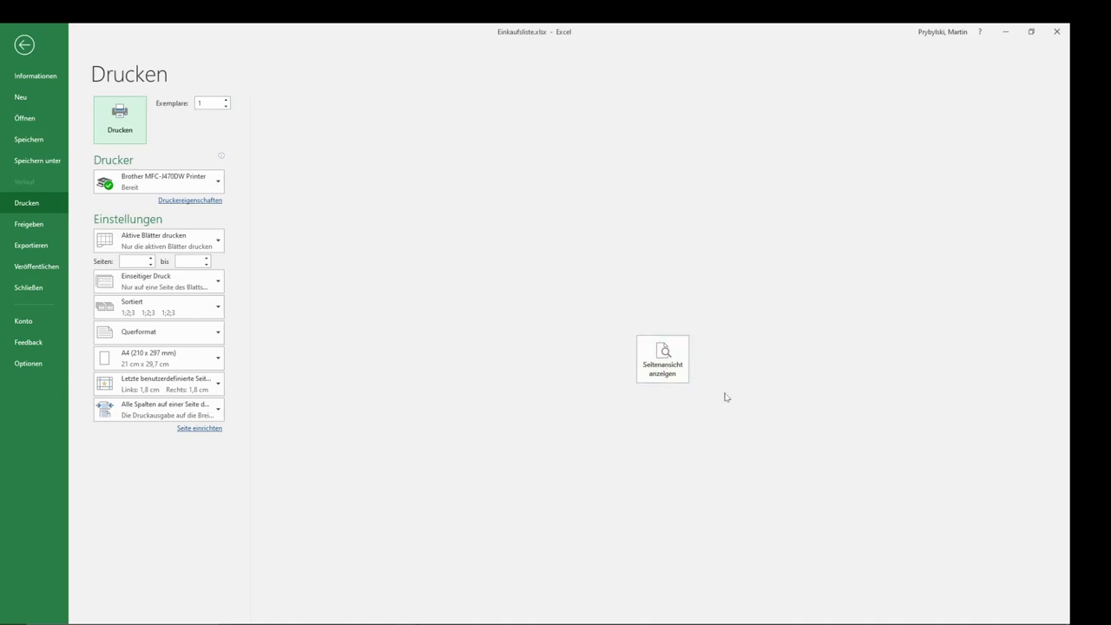
# Step: Show the preview and page forward through the 11 landscape pages, checking the repeated header row
pyautogui.click(661, 361)
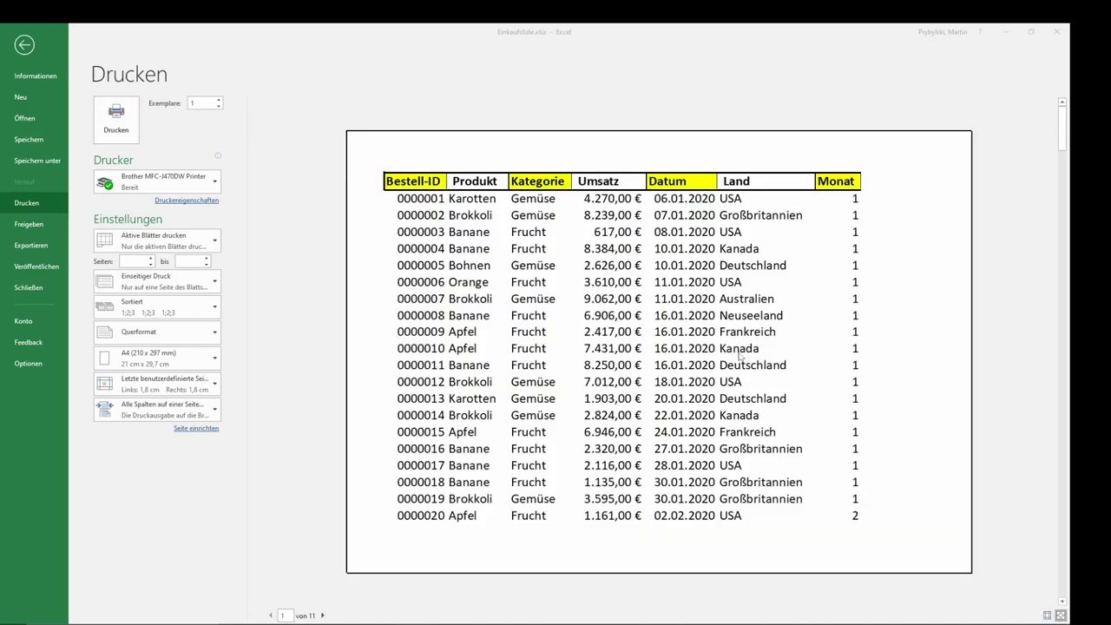
pyautogui.doubleClick(323, 614)
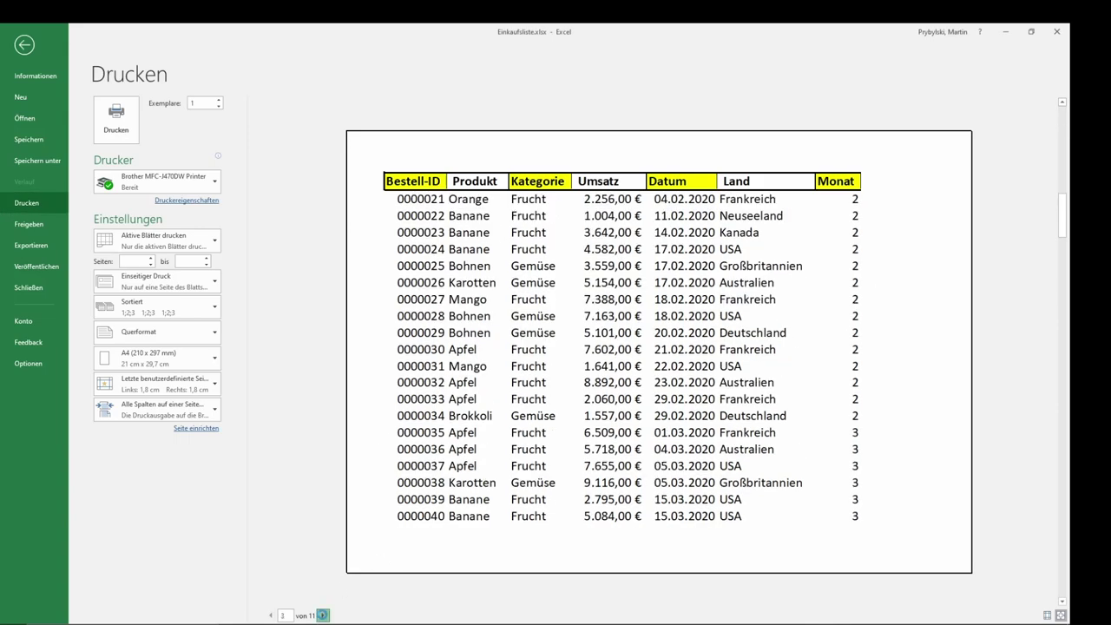
pyautogui.click(323, 614)
pyautogui.click(323, 615)
pyautogui.click(322, 614)
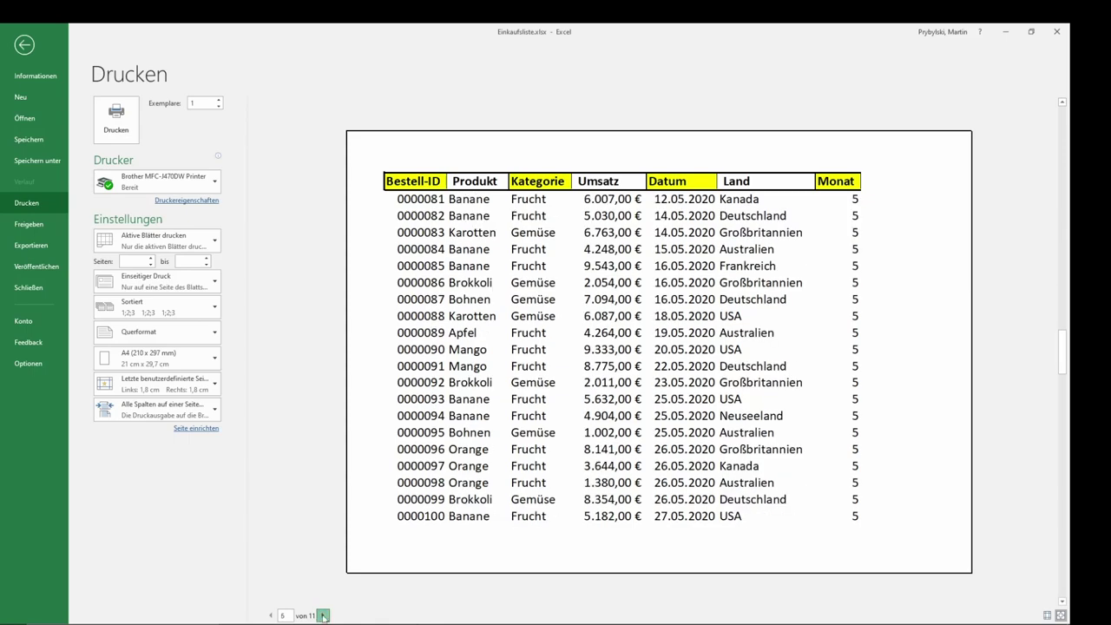
pyautogui.click(322, 614)
pyautogui.click(322, 614)
pyautogui.click(322, 614)
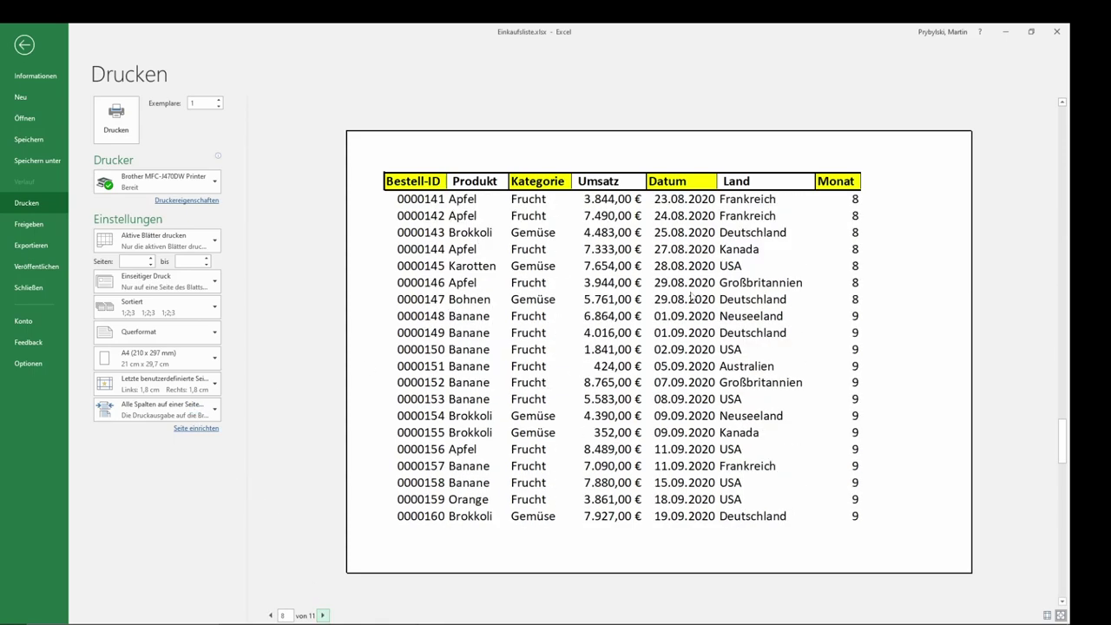
pyautogui.click(322, 614)
pyautogui.click(322, 614)
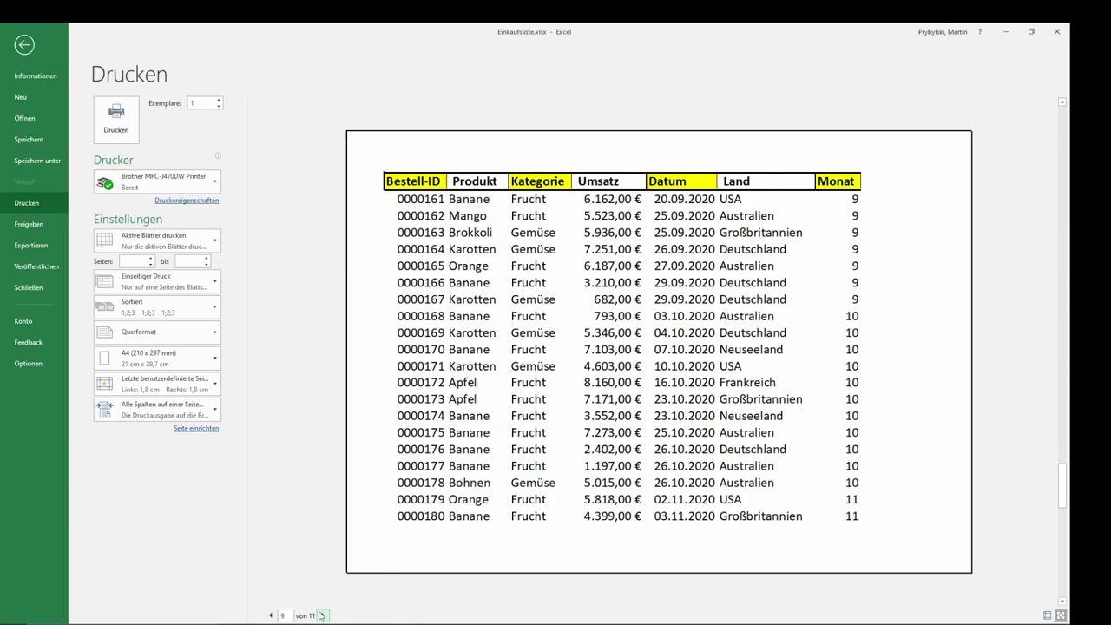
pyautogui.click(322, 614)
# Step: Page back through the preview to page 1
pyautogui.click(270, 614)
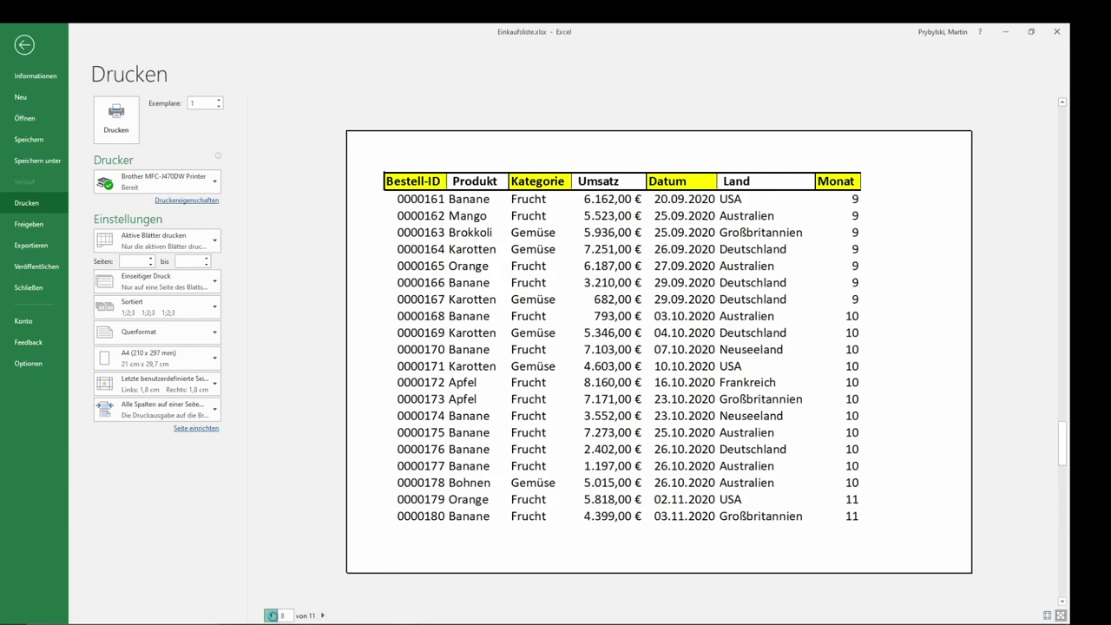
pyautogui.click(271, 614)
pyautogui.click(271, 614)
pyautogui.click(270, 614)
pyautogui.click(271, 614)
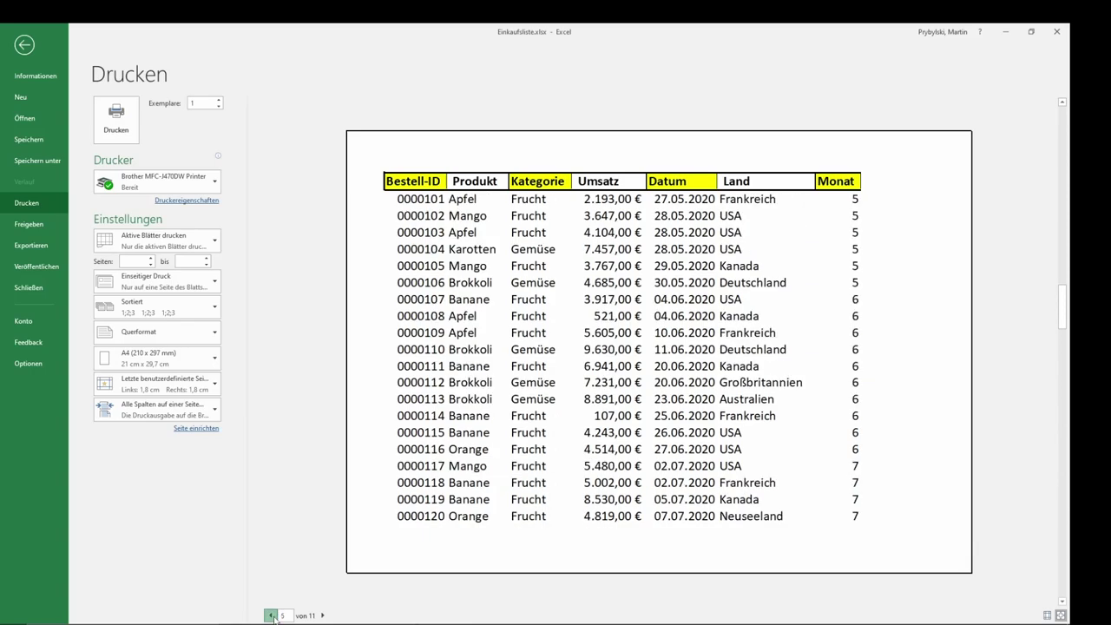
pyautogui.click(271, 614)
pyautogui.click(271, 614)
pyautogui.click(271, 615)
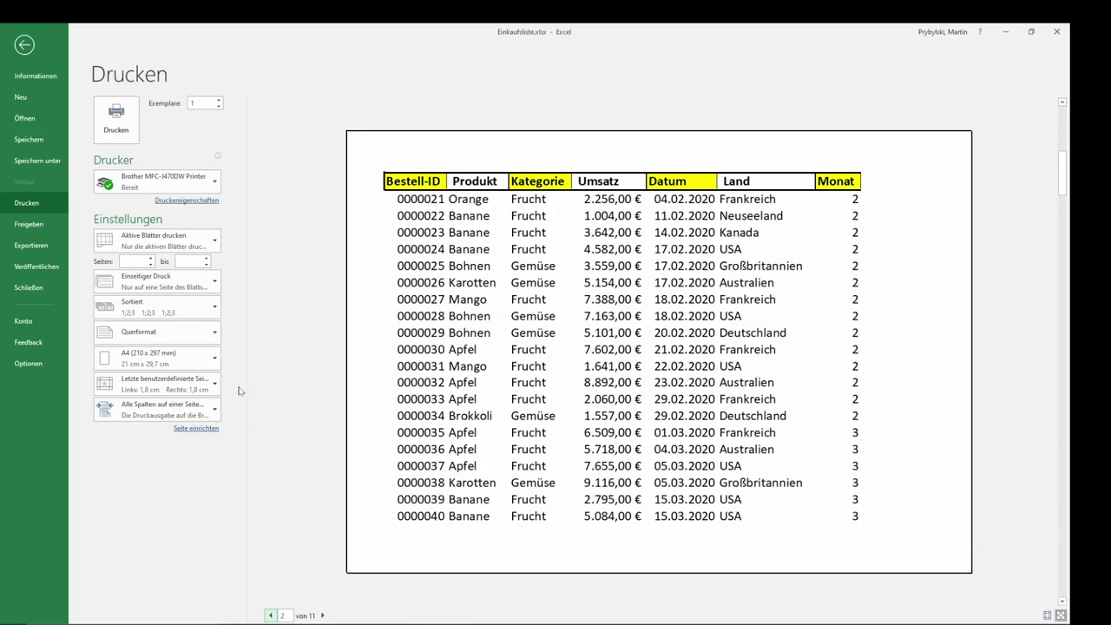
pyautogui.click(270, 615)
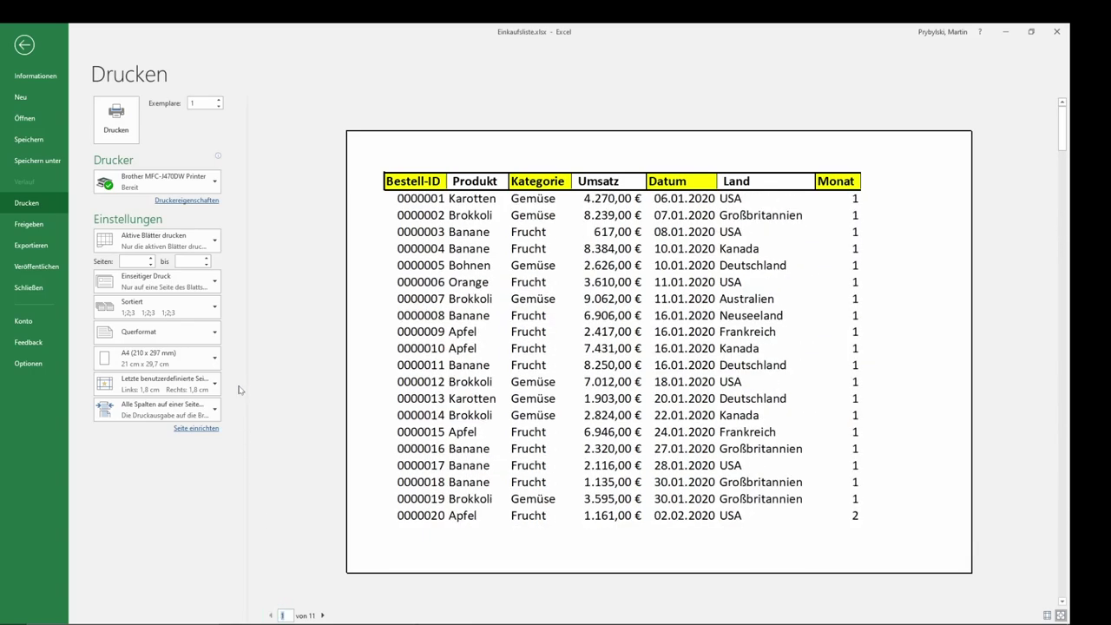
# Step: Switch orientation to Hochformat and page through the 6-page portrait preview
pyautogui.click(168, 337)
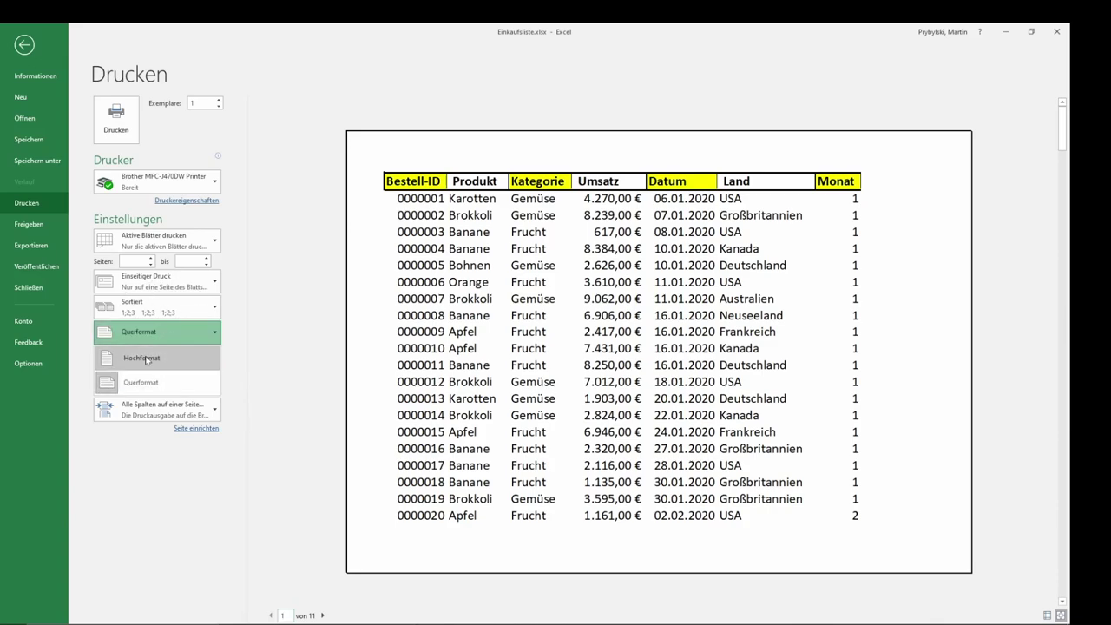
pyautogui.click(146, 359)
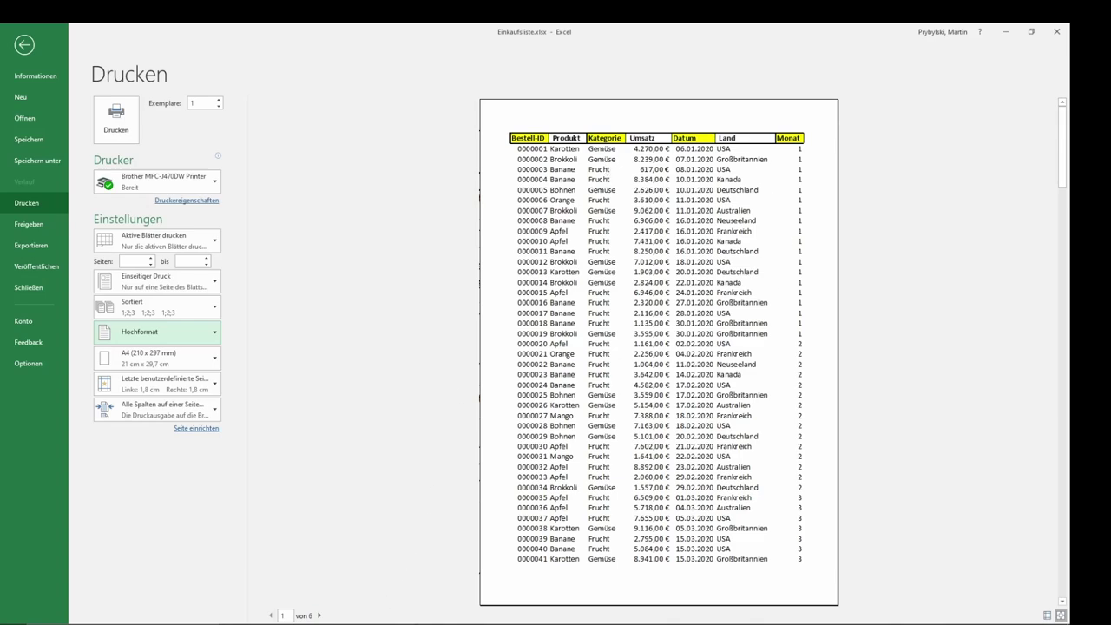
pyautogui.click(320, 615)
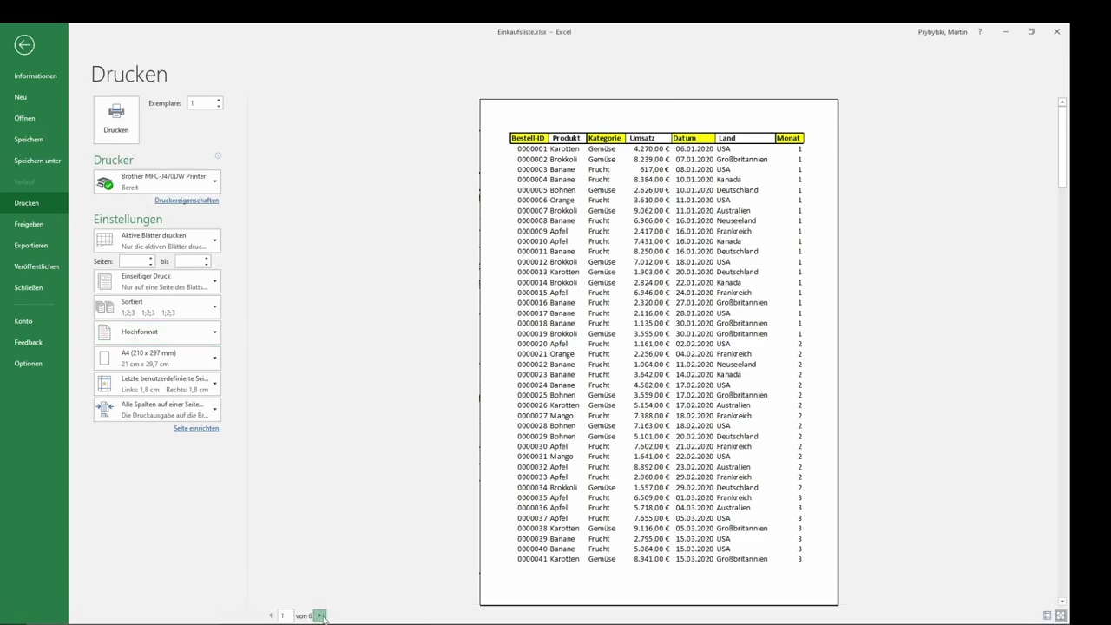
pyautogui.click(320, 615)
pyautogui.click(320, 616)
pyautogui.click(320, 616)
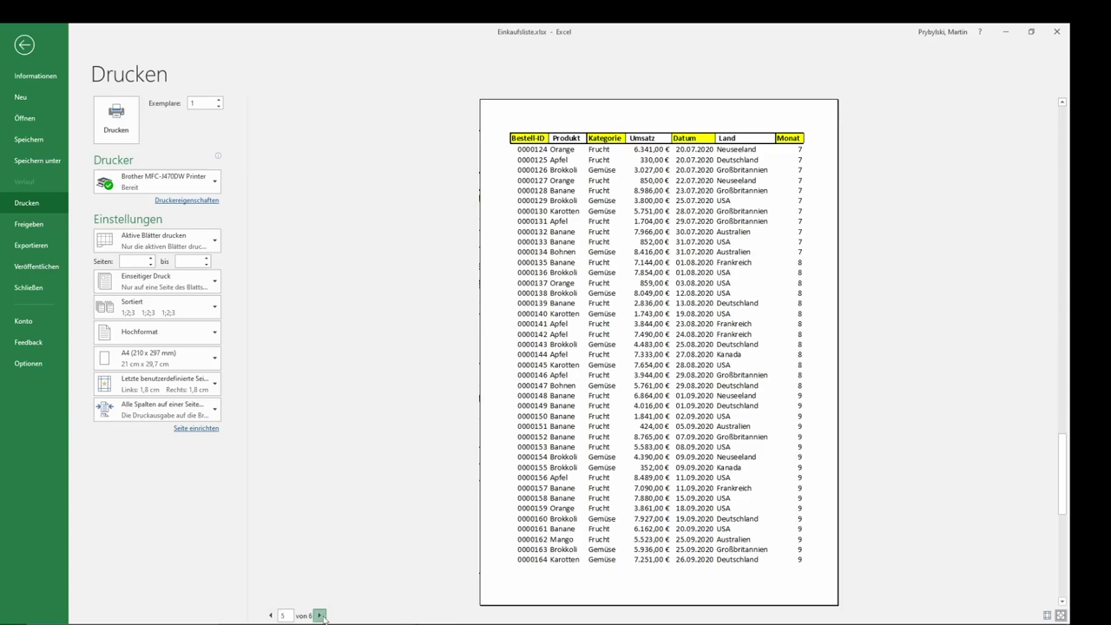
pyautogui.click(320, 615)
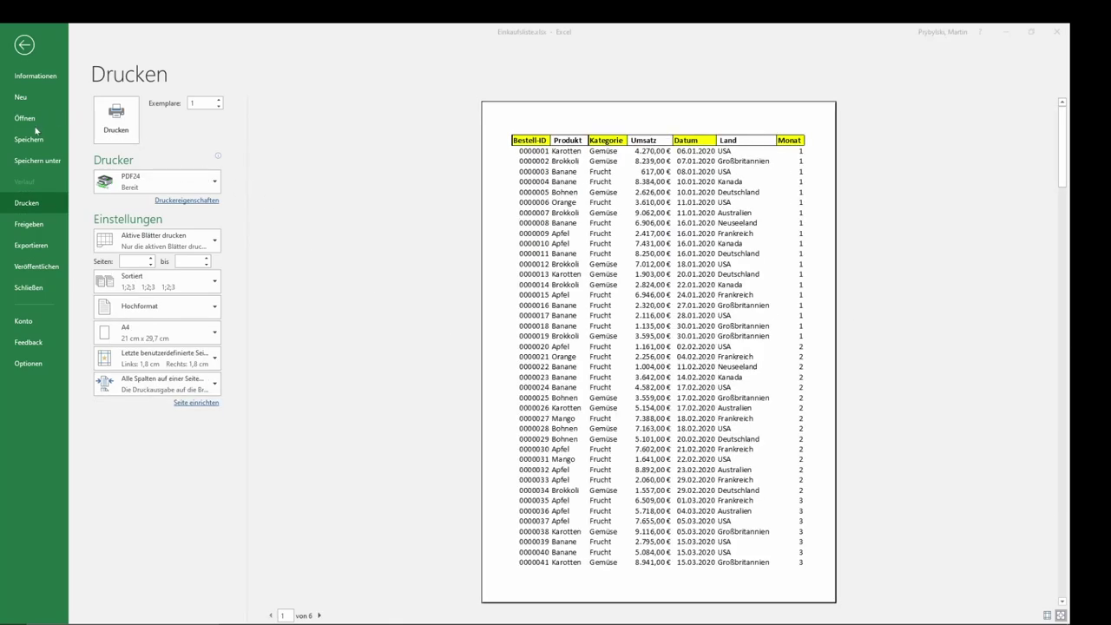
# Step: Save as PDF (*.pdf) in 999_MultiArbeitsmappen, beginning the file name Obst und Gemüse 2020
pyautogui.click(35, 162)
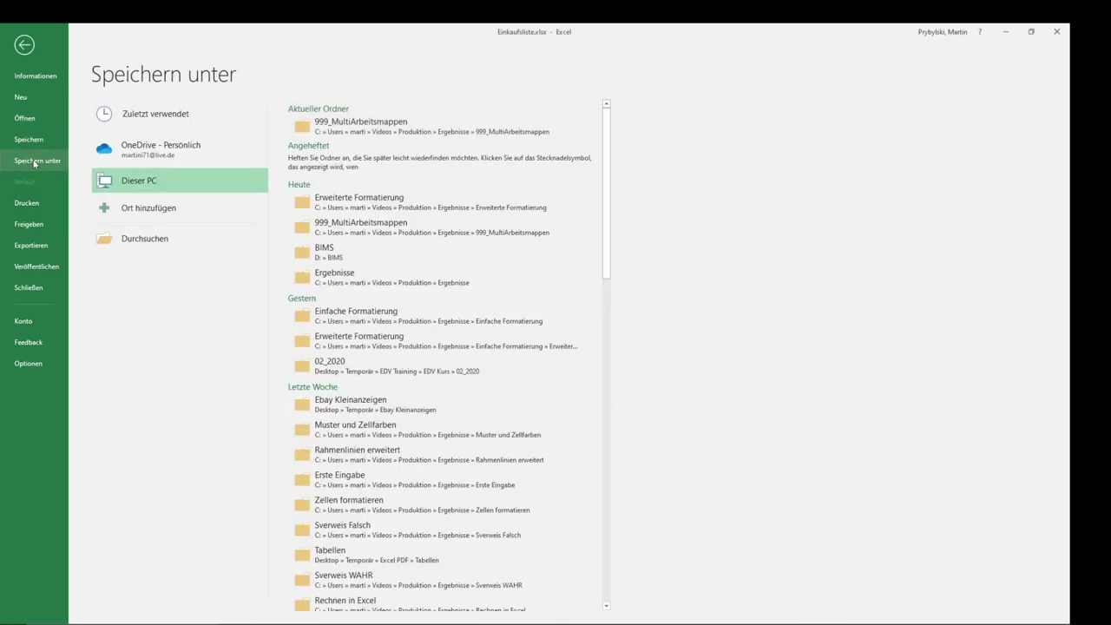
pyautogui.click(364, 127)
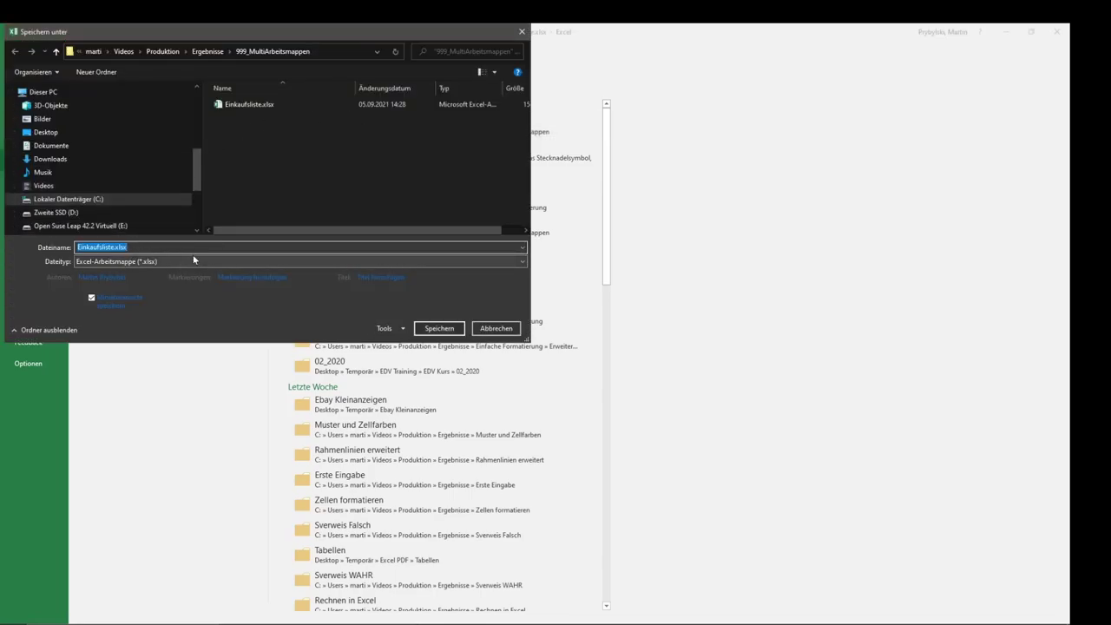
pyautogui.click(150, 264)
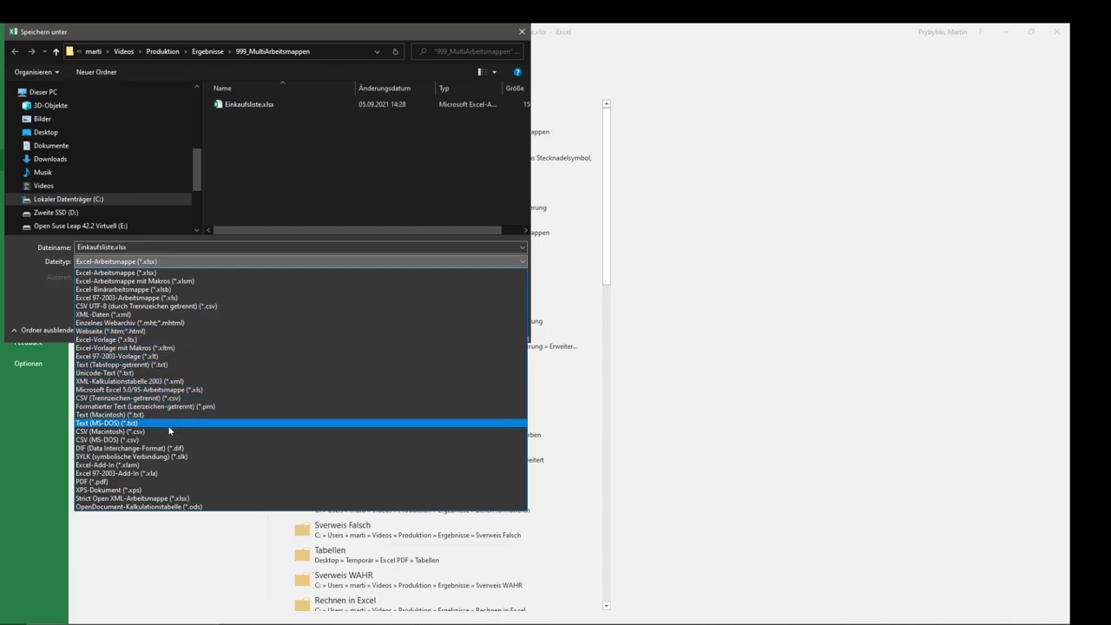
pyautogui.click(169, 482)
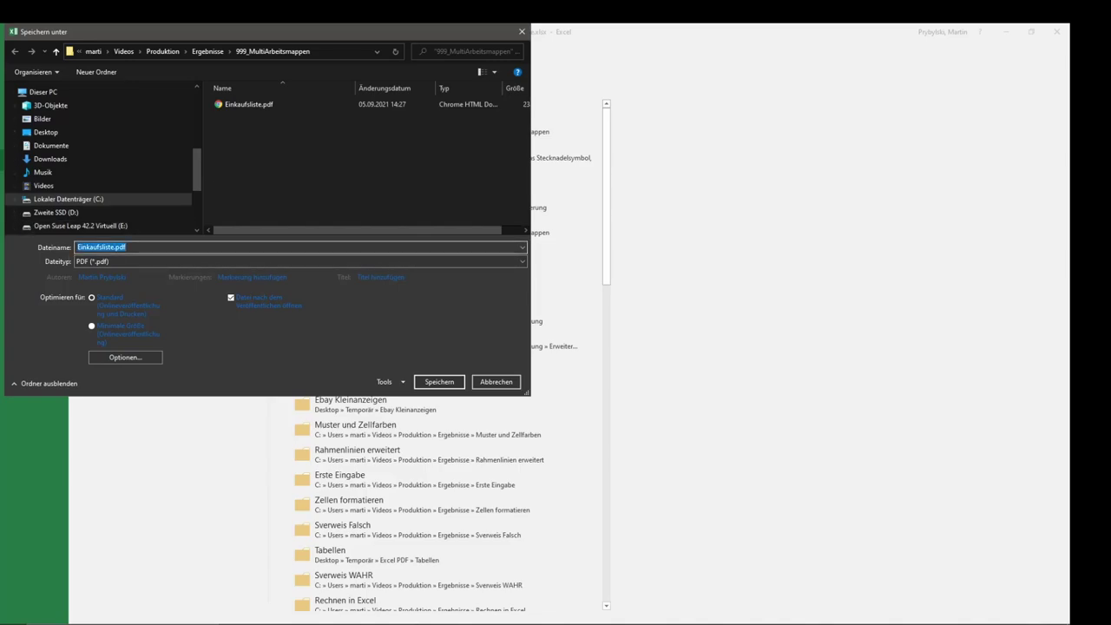
pyautogui.write('Obst und Gemüse 2020')
# Step: Export the Obst und Gemüse 2020 PDF and check that all six pages repeat the header row
pyautogui.click(444, 380)
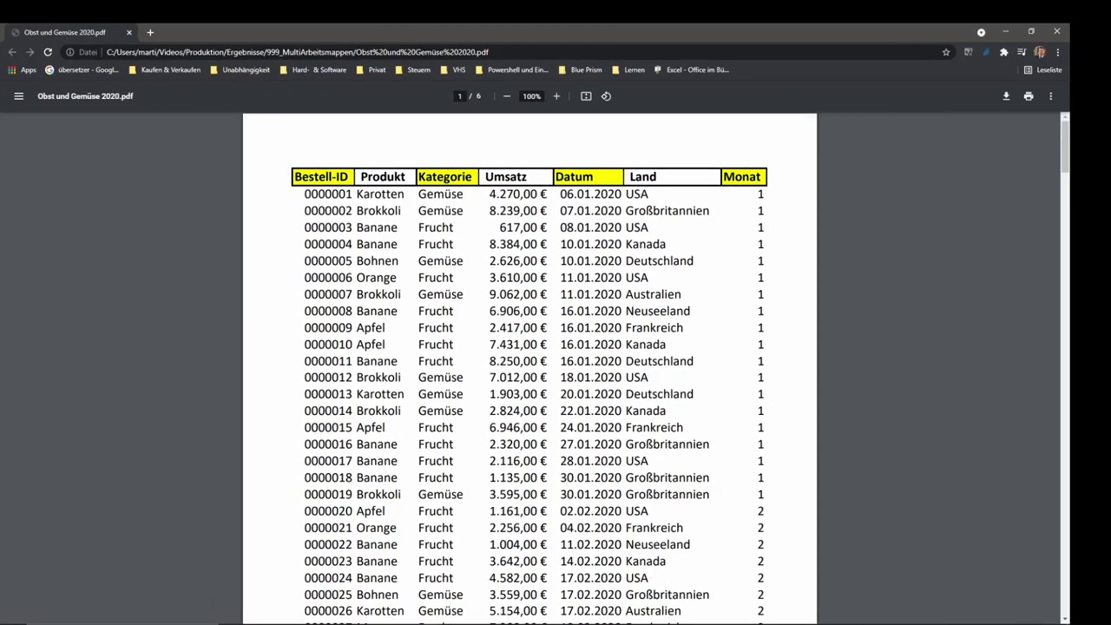
pyautogui.scroll(-3, 530, 364)
pyautogui.scroll(-6, 530, 364)
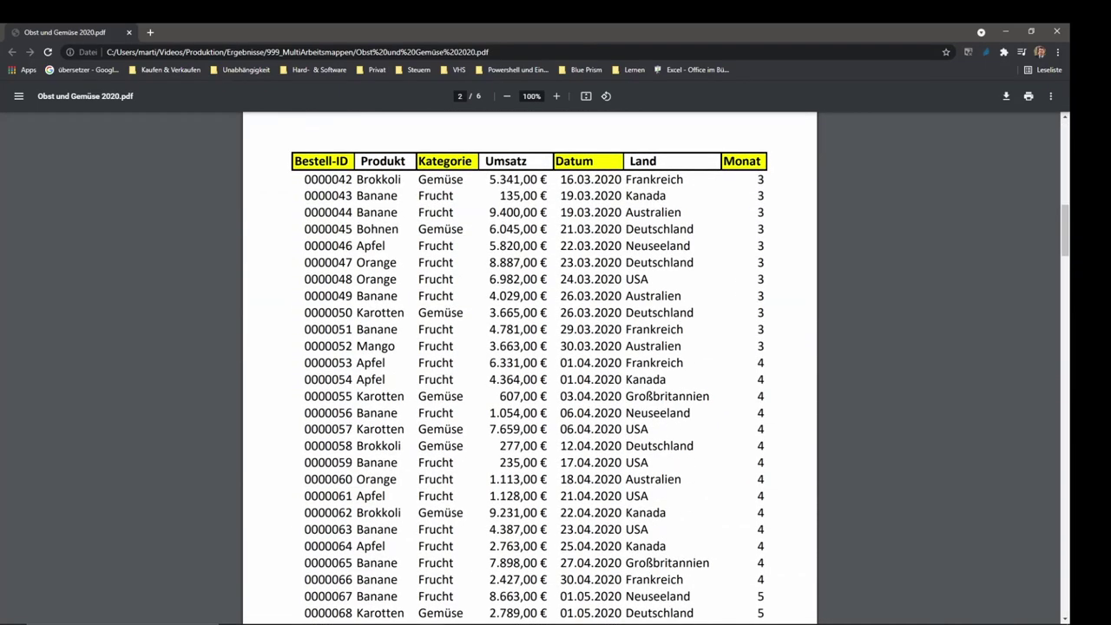
pyautogui.scroll(6, 530, 364)
pyautogui.scroll(3, 529, 365)
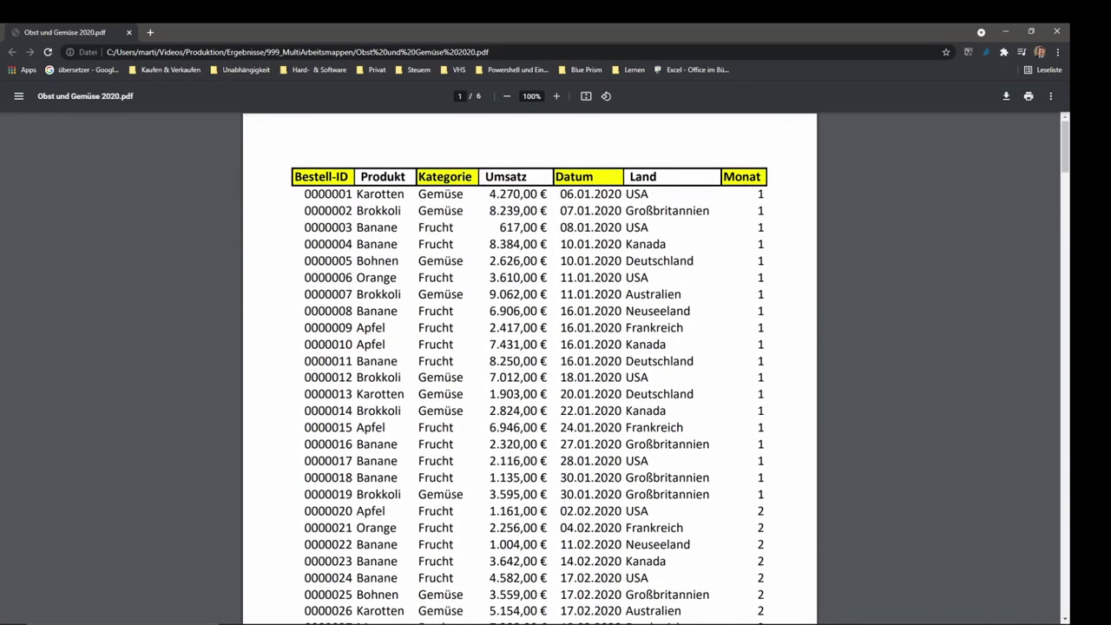
pyautogui.scroll(-4, 529, 364)
pyautogui.scroll(-5, 530, 365)
pyautogui.scroll(-6, 529, 364)
pyautogui.scroll(-4, 529, 365)
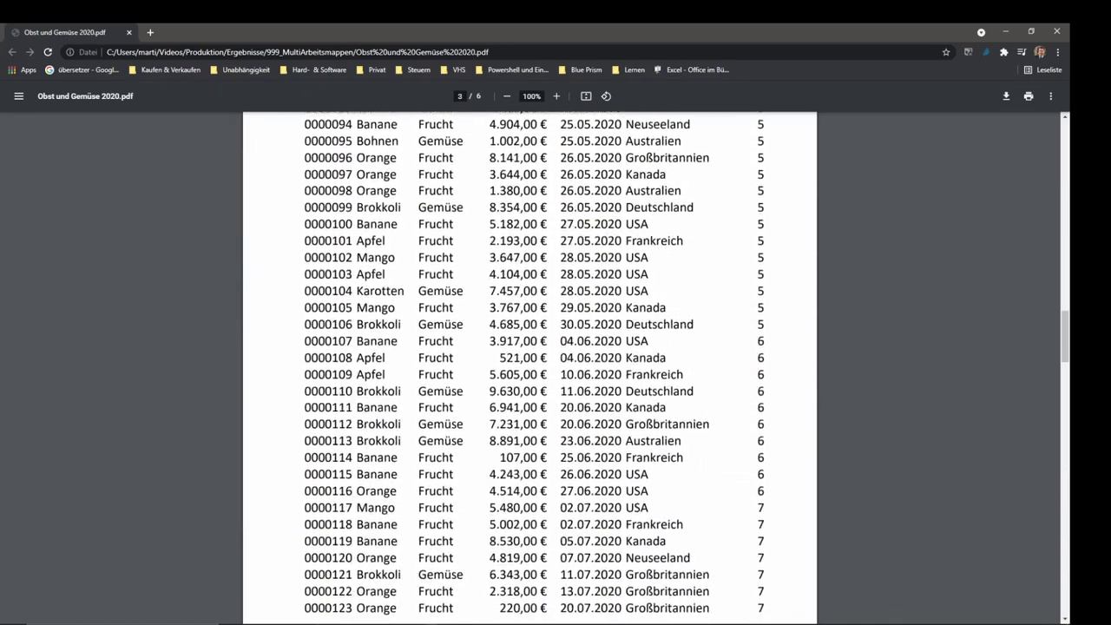
pyautogui.scroll(-5, 529, 364)
pyautogui.scroll(-5, 530, 365)
pyautogui.scroll(-6, 529, 365)
pyautogui.scroll(-2, 530, 365)
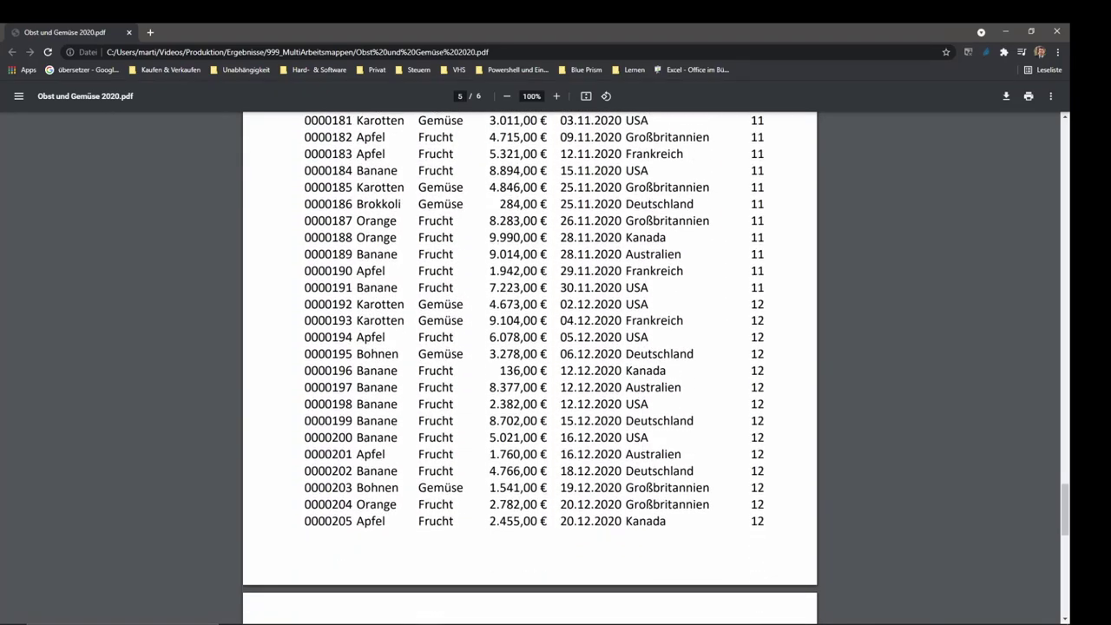
pyautogui.scroll(-5, 662, 286)
pyautogui.scroll(-5, 662, 285)
# Step: Return to page 1 of the PDF, then go back to the Drucken worksheet in Excel
pyautogui.scroll(5, 662, 286)
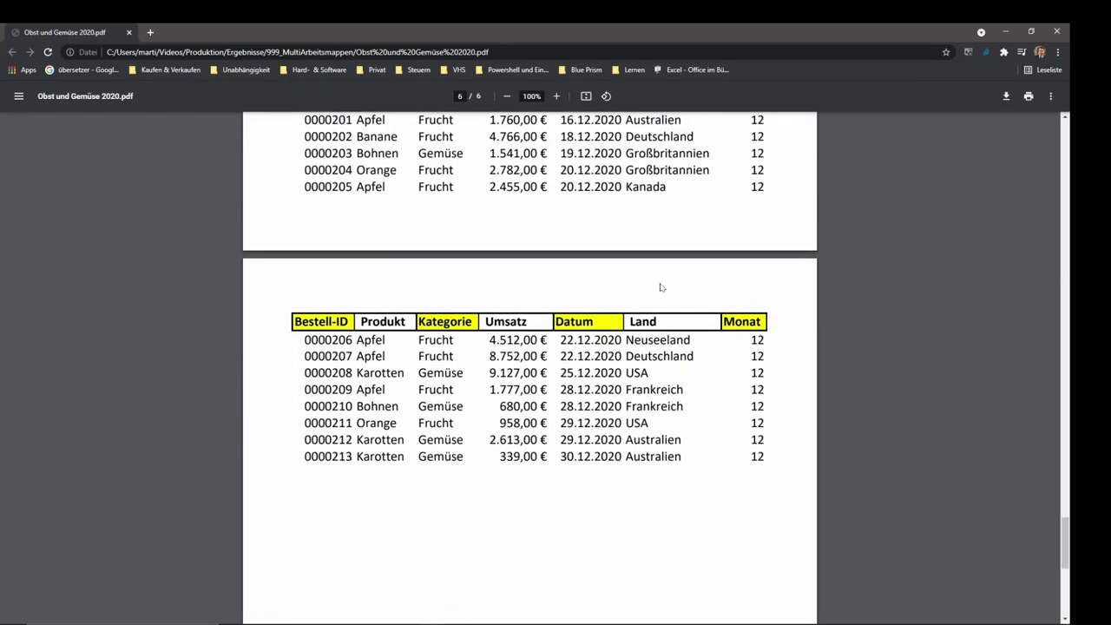
pyautogui.scroll(3, 662, 286)
pyautogui.scroll(4, 544, 488)
pyautogui.scroll(9, 544, 488)
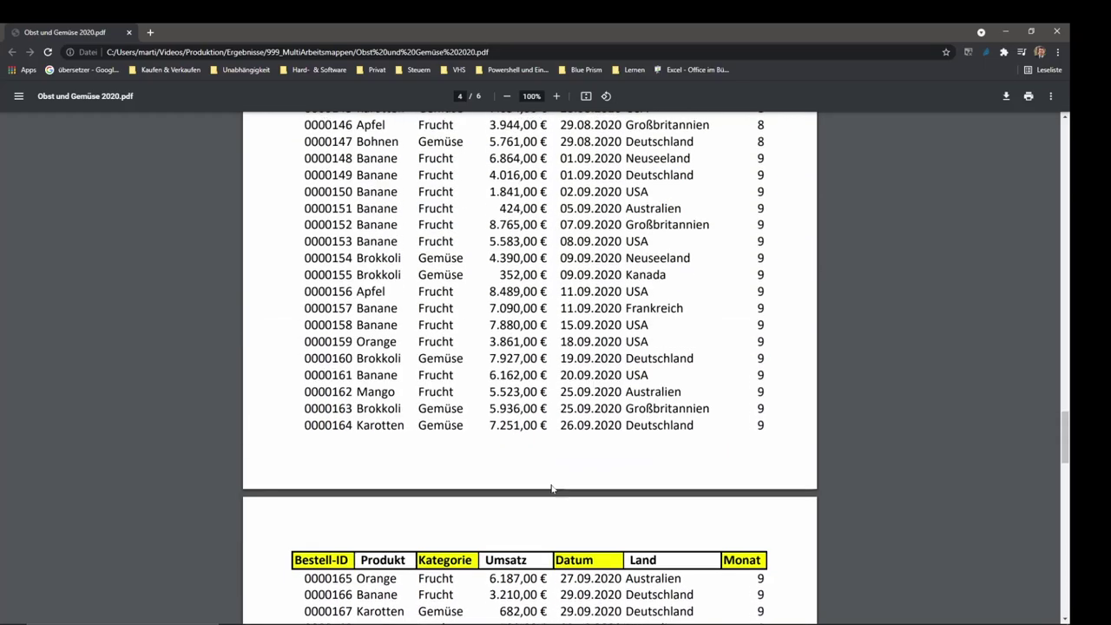
pyautogui.scroll(7, 544, 489)
pyautogui.scroll(8, 529, 364)
pyautogui.scroll(8, 529, 364)
pyautogui.scroll(6, 529, 365)
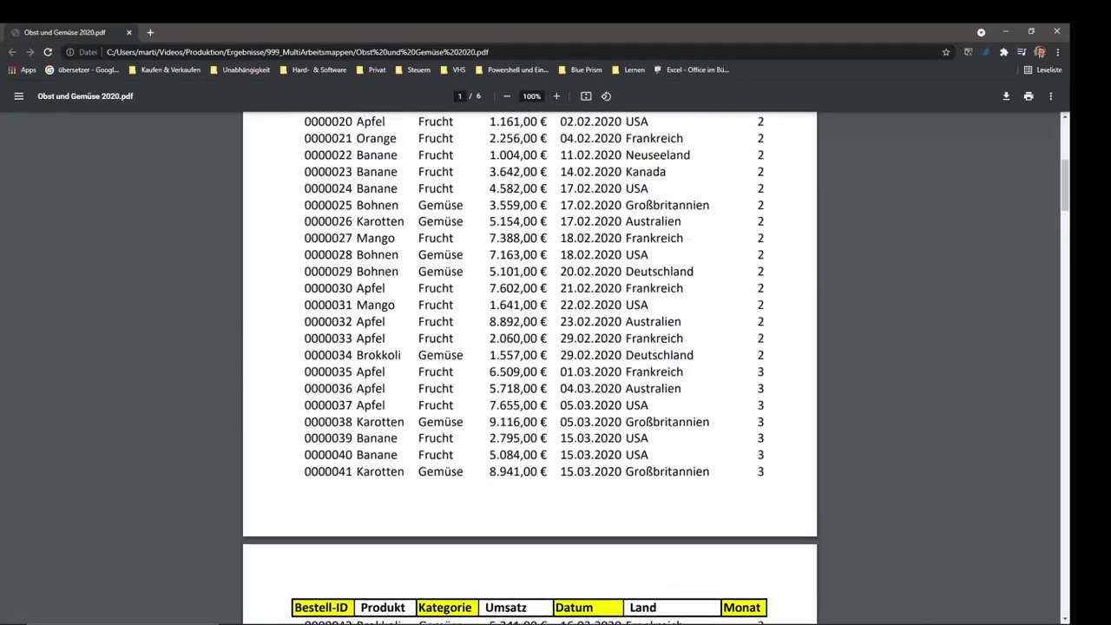
pyautogui.scroll(3, 529, 365)
pyautogui.scroll(3, 530, 364)
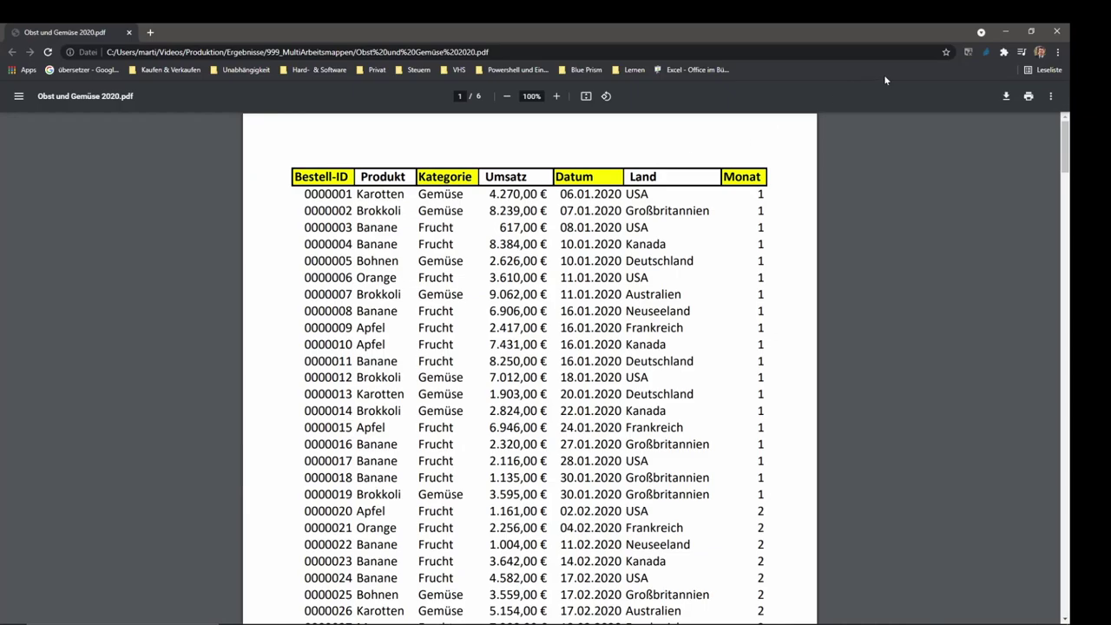
pyautogui.click(1005, 32)
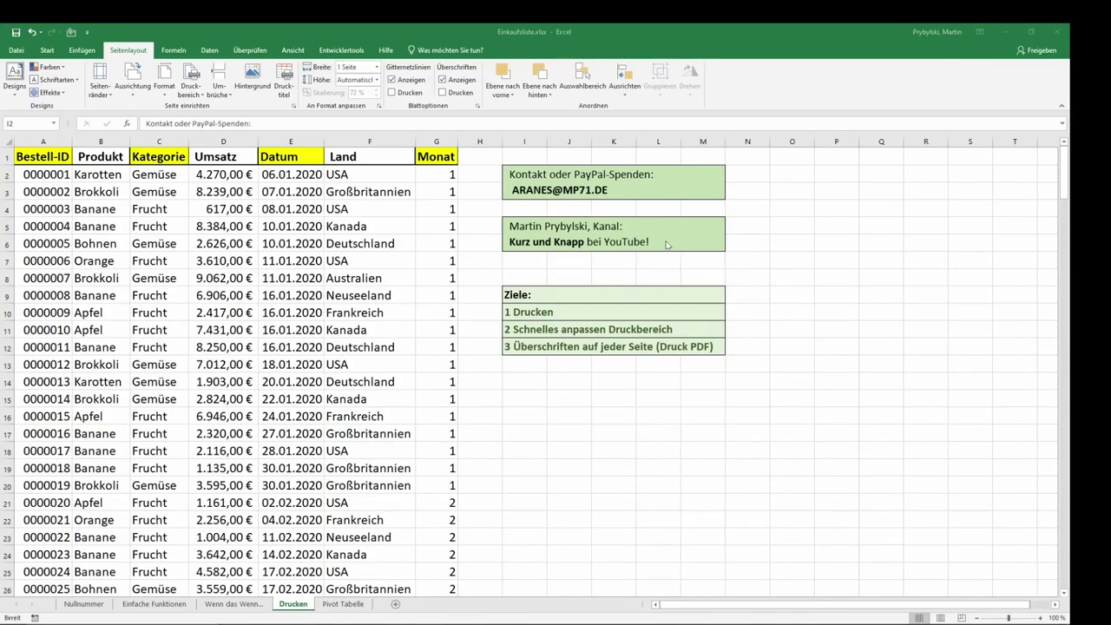
pyautogui.click(568, 236)
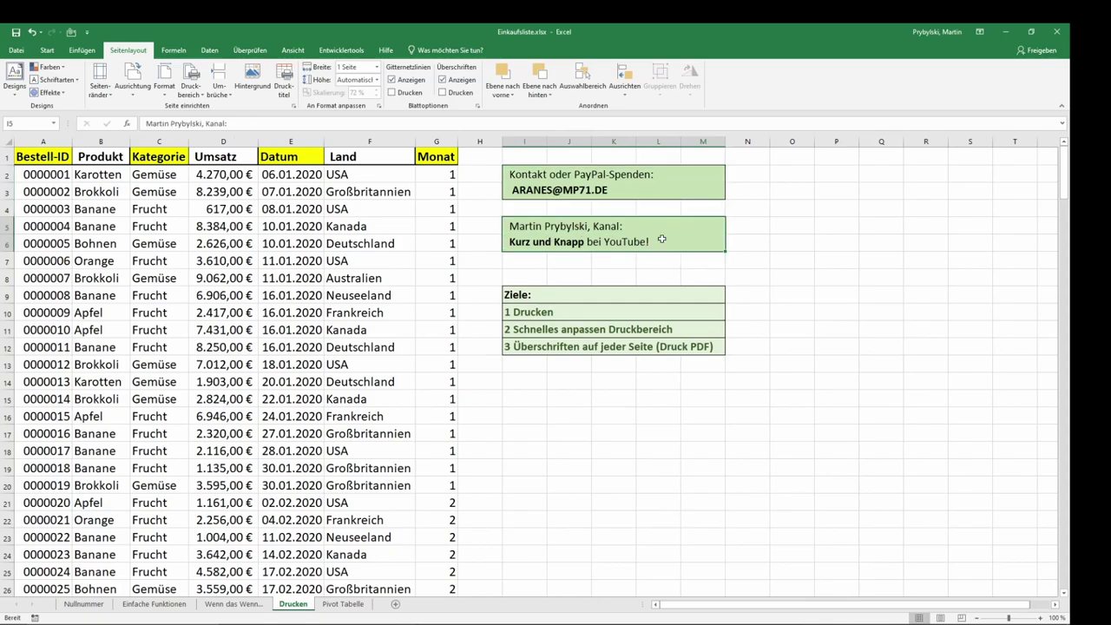
pyautogui.click(616, 195)
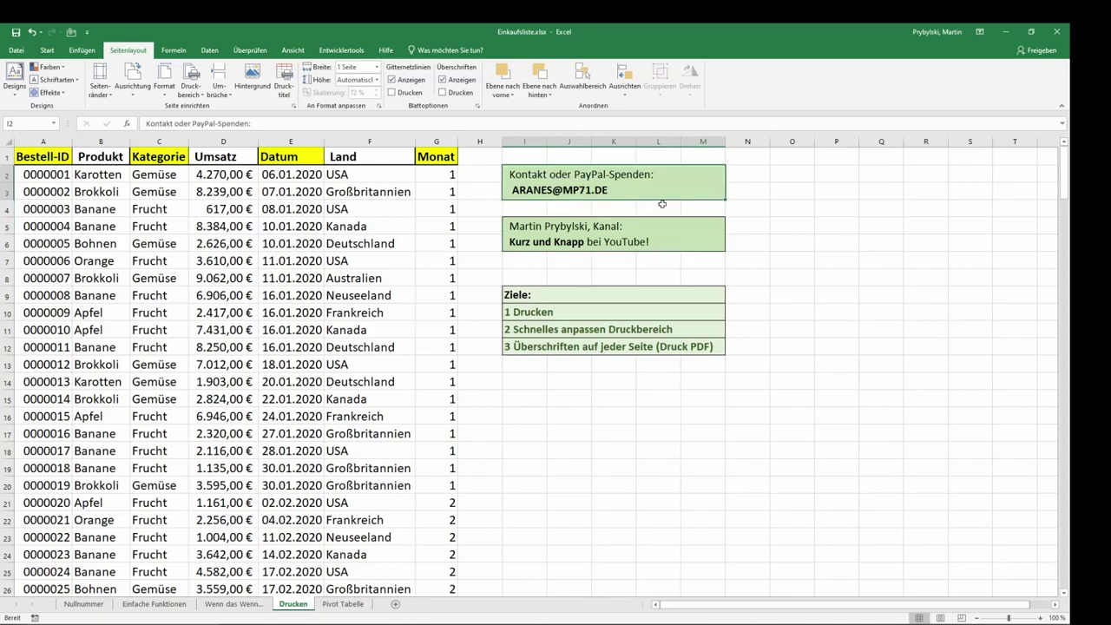